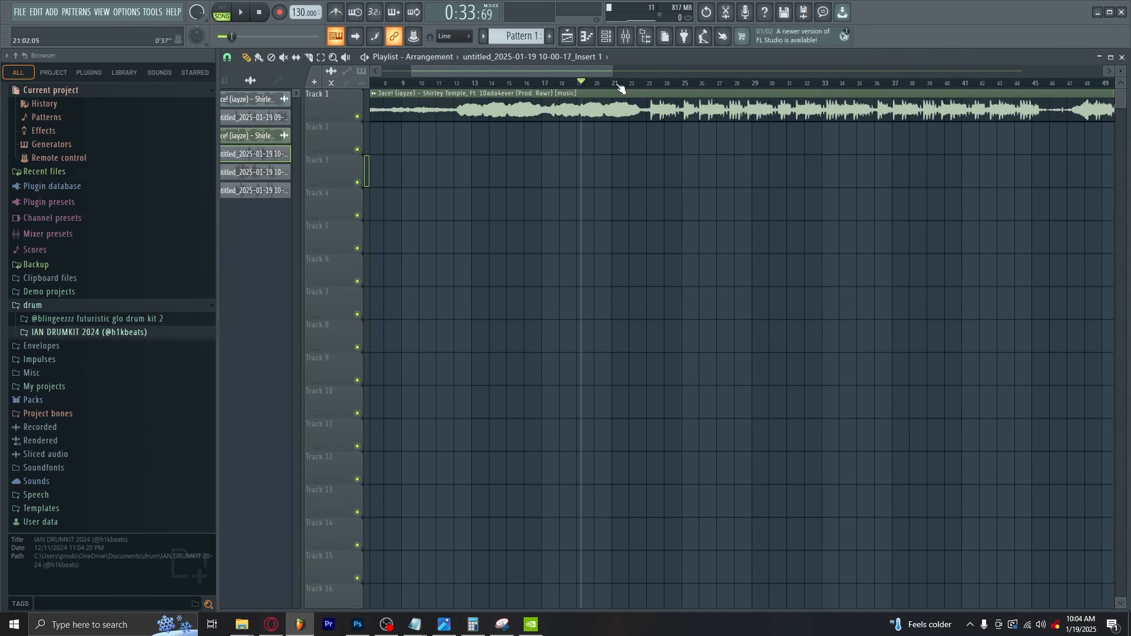
# Place the playhead at about 0:34 in the beat, arm recording and record the vocal takes
pyautogui.click(607, 85)
pyautogui.moveTo(609, 86); pyautogui.dragTo(586, 89)
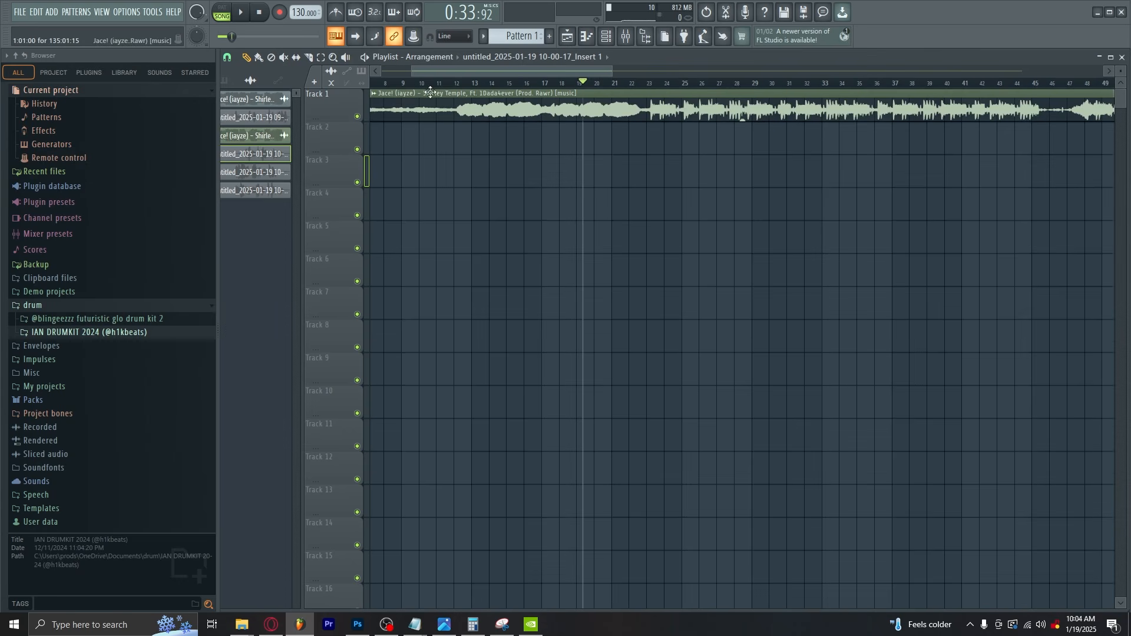
pyautogui.click(599, 86)
pyautogui.moveTo(600, 88); pyautogui.dragTo(595, 88)
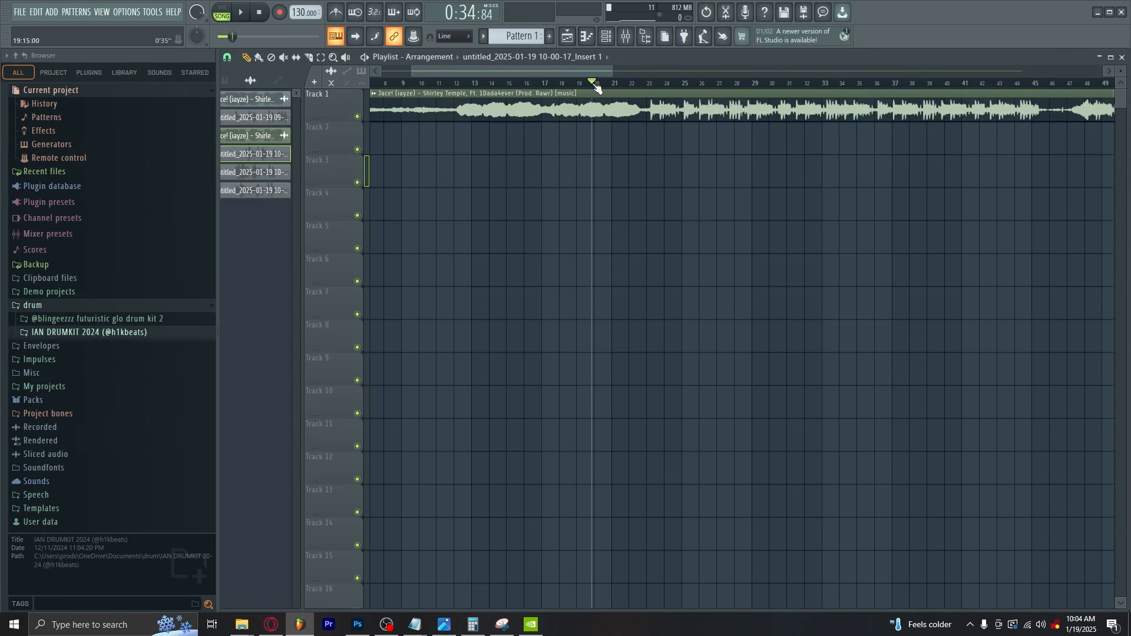
pyautogui.click(280, 13)
pyautogui.press('space')
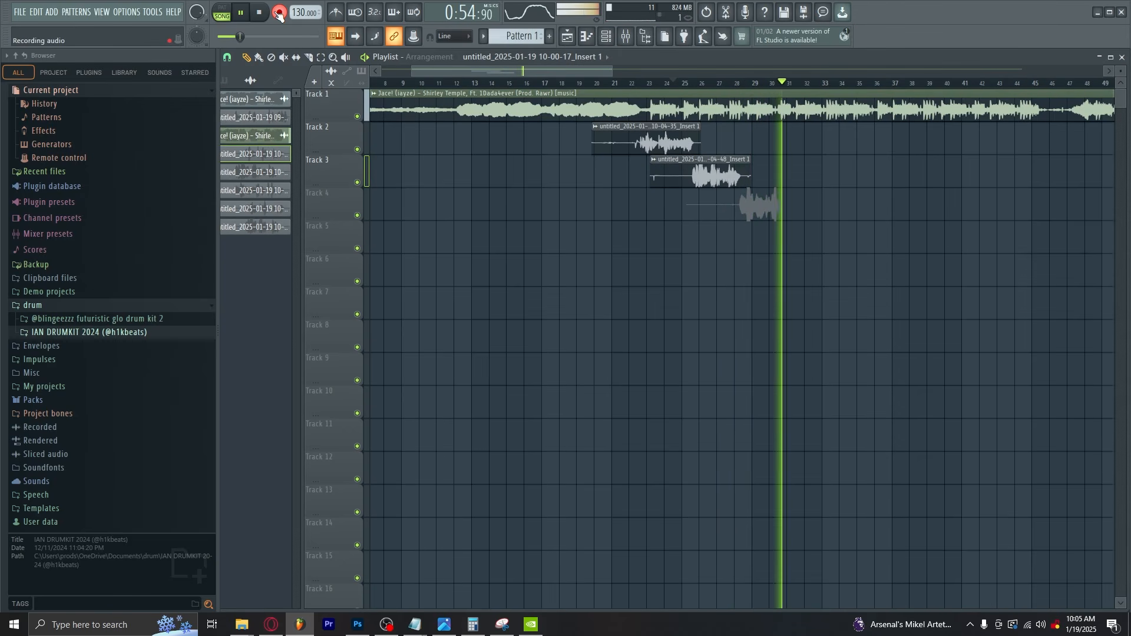
pyautogui.press('space')
# Route each of the three recorded vocal clips to mixer track 2
pyautogui.doubleClick(638, 142)
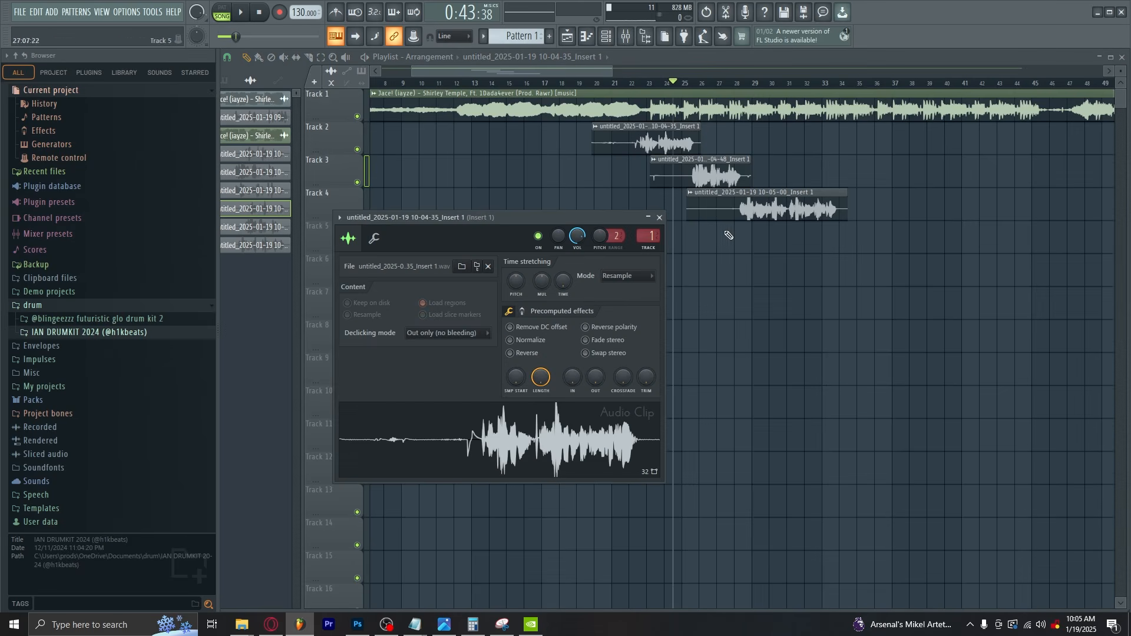
pyautogui.moveTo(649, 236); pyautogui.dragTo(649, 231)
pyautogui.doubleClick(703, 177)
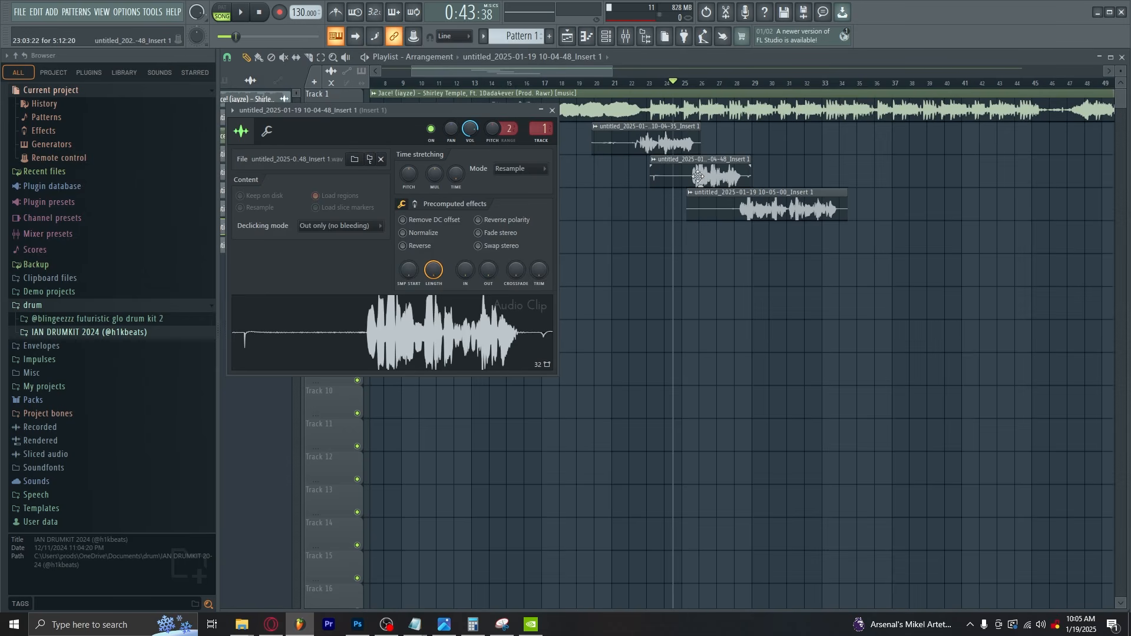
pyautogui.moveTo(541, 129); pyautogui.dragTo(541, 123)
pyautogui.doubleClick(816, 214)
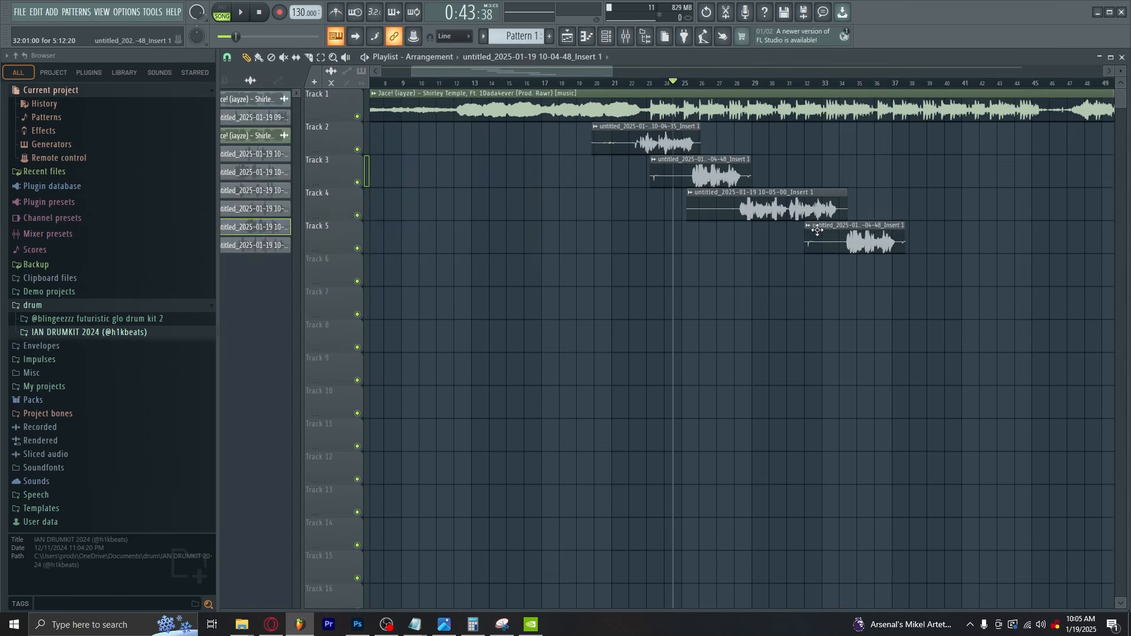
pyautogui.doubleClick(557, 144)
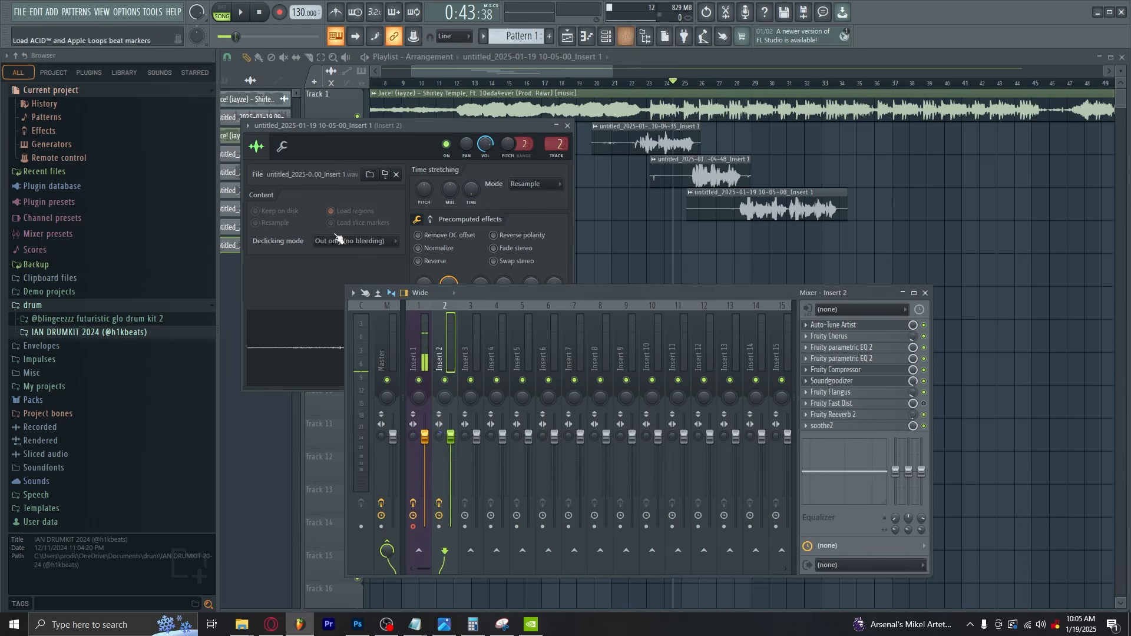
# Review the key, scale and input type settings of Auto-Tune Artist on Insert 2
pyautogui.click(830, 325)
pyautogui.moveTo(926, 283); pyautogui.dragTo(451, 185)
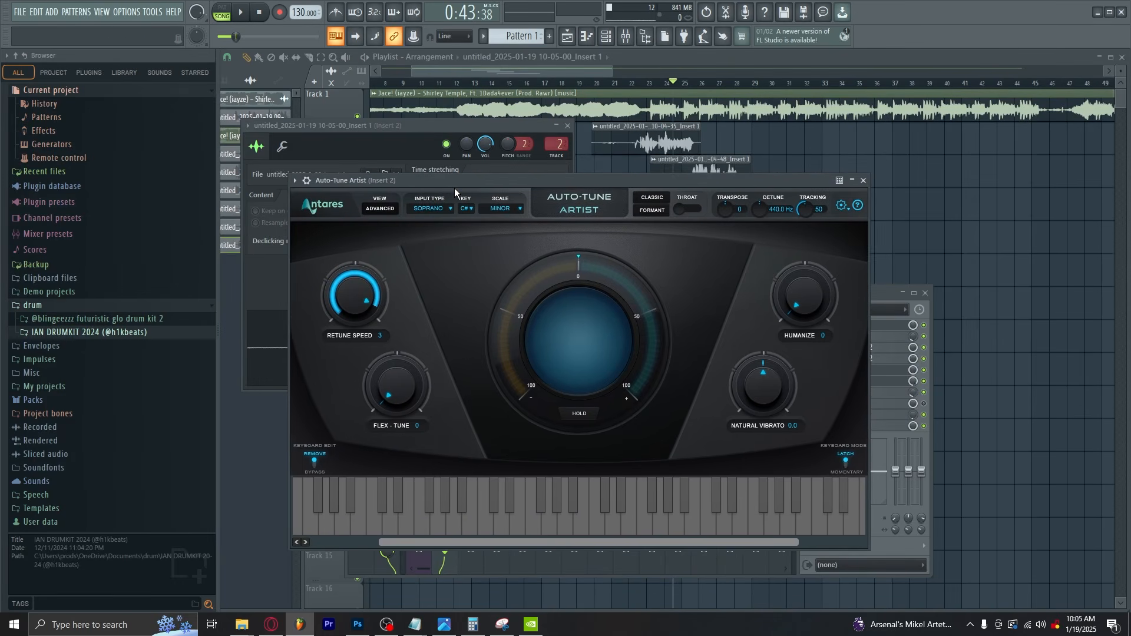
pyautogui.click(567, 126)
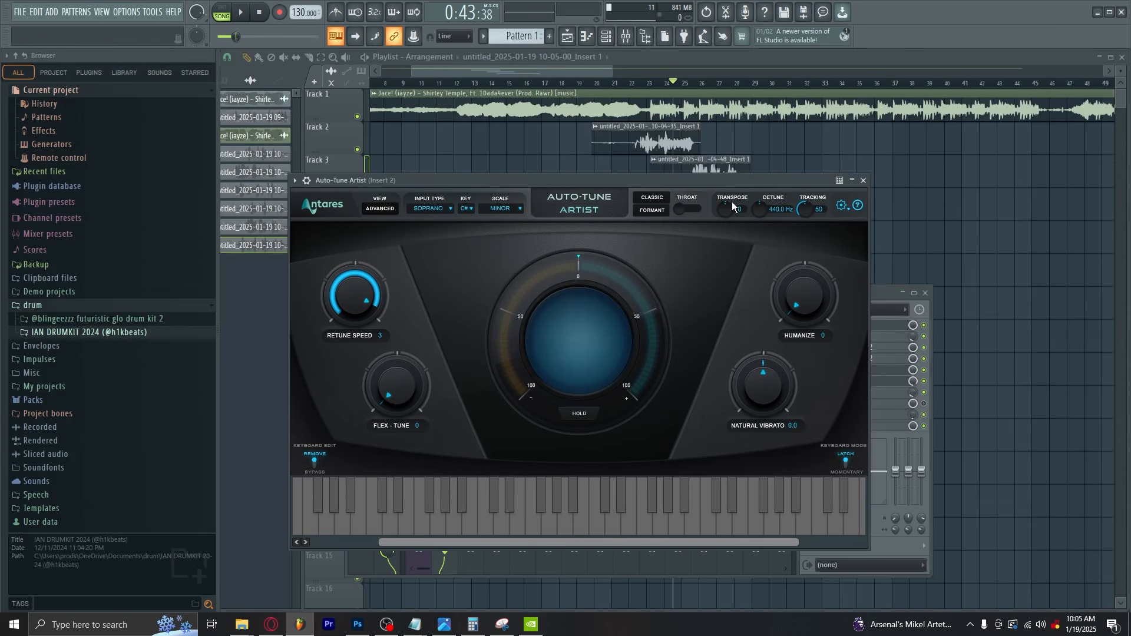
pyautogui.click(863, 179)
pyautogui.click(387, 334)
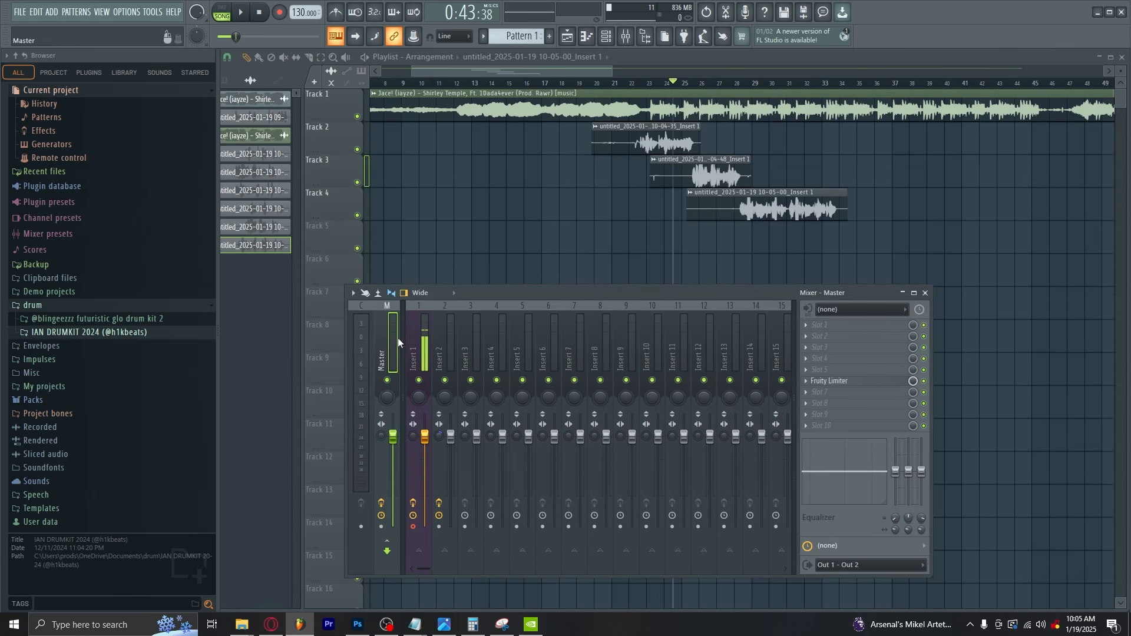
pyautogui.click(870, 347)
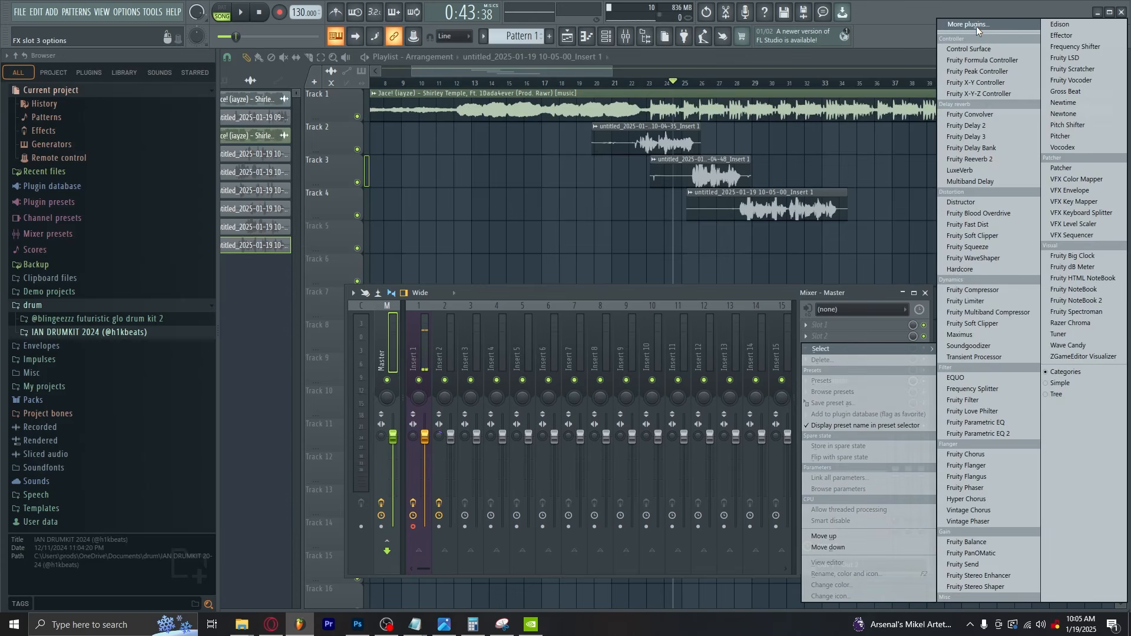
pyautogui.click(377, 333)
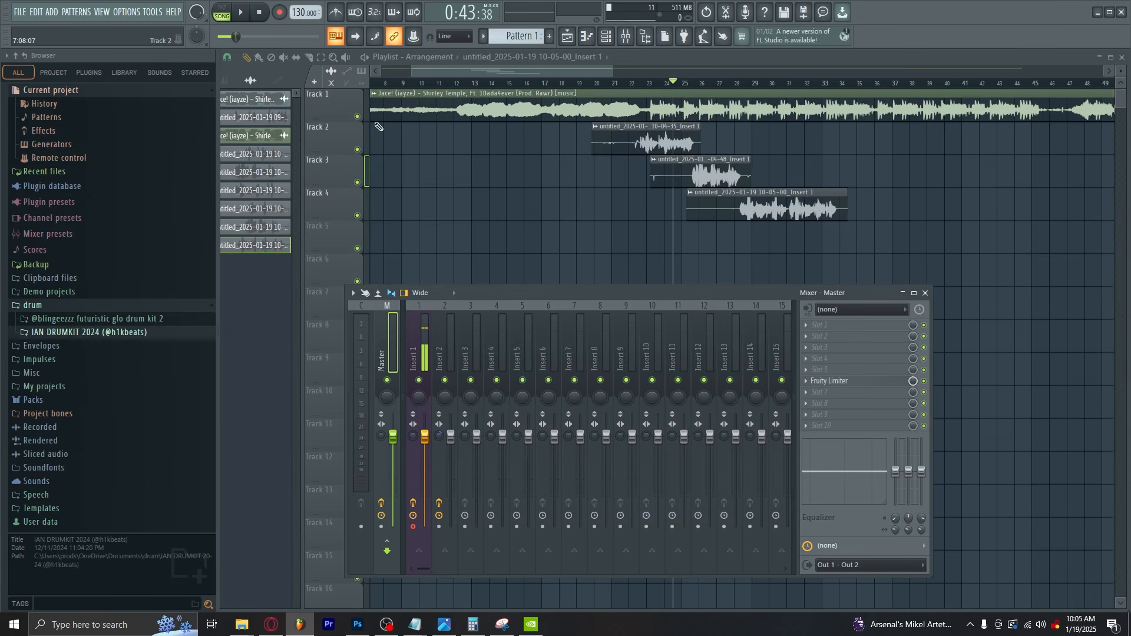
# Mute the empty playlist tracks, keeping only the beat track and vocal tracks 2 to 4 enabled
pyautogui.rightClick(358, 116)
pyautogui.click(625, 36)
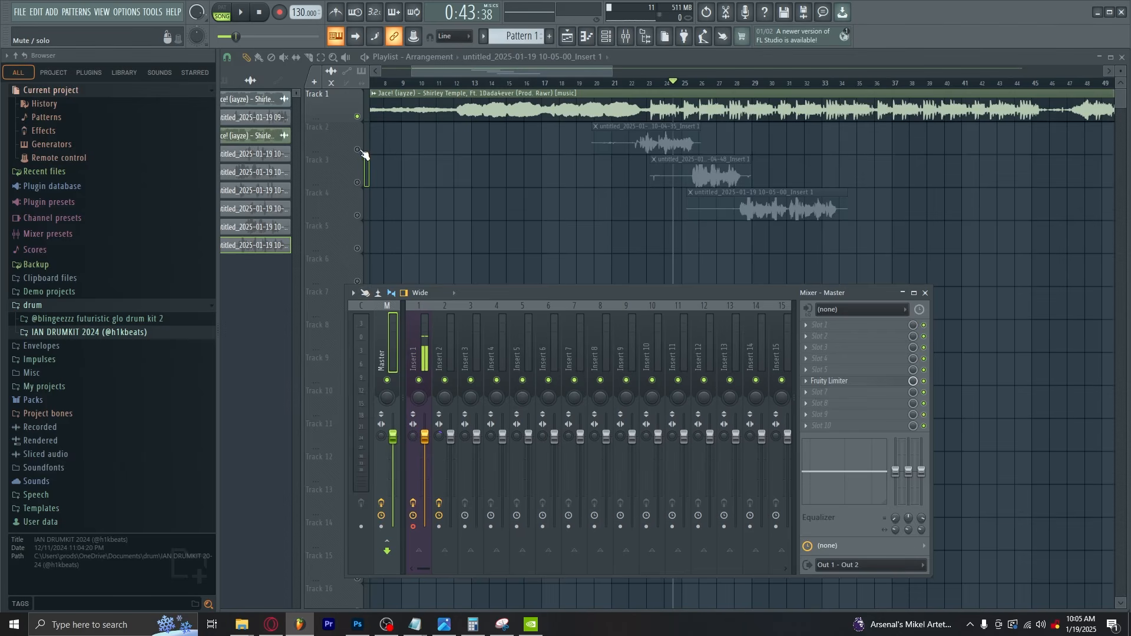
pyautogui.moveTo(357, 150); pyautogui.dragTo(357, 216)
# Set the retune speed of Auto-Tune Artist on Insert 2 to 4
pyautogui.click(626, 36)
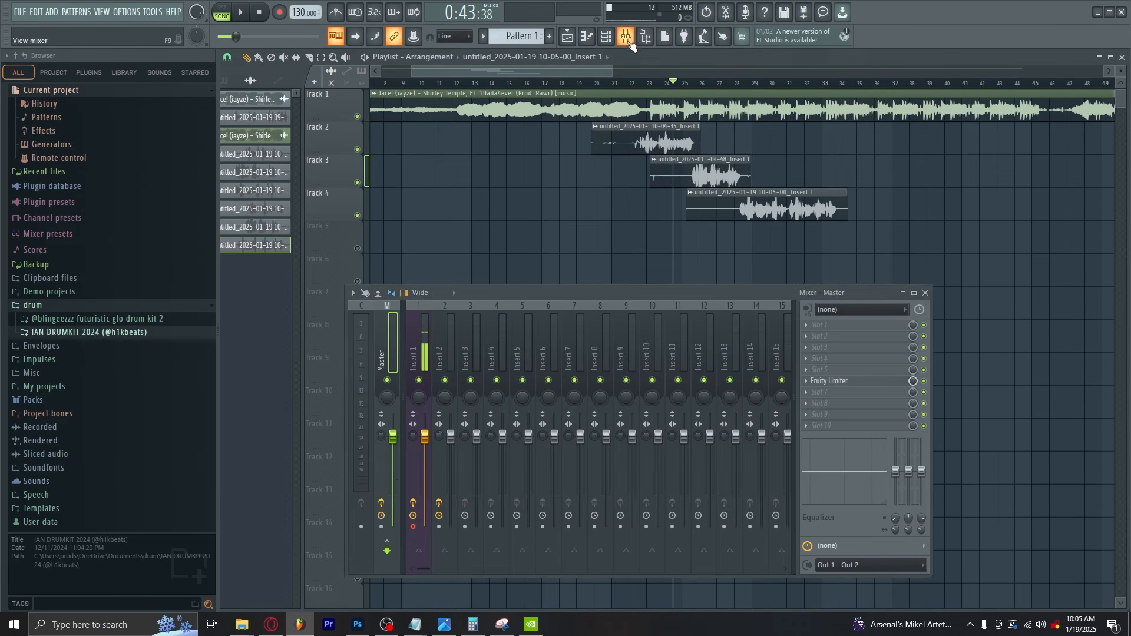
pyautogui.click(450, 356)
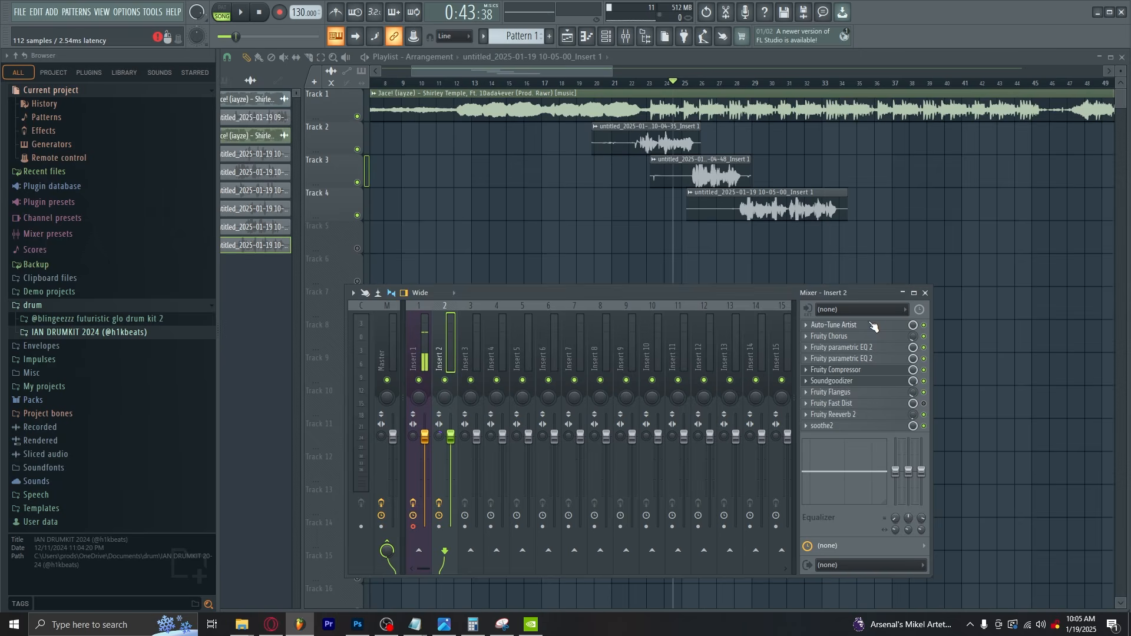
pyautogui.click(873, 326)
pyautogui.moveTo(687, 180); pyautogui.dragTo(631, 146)
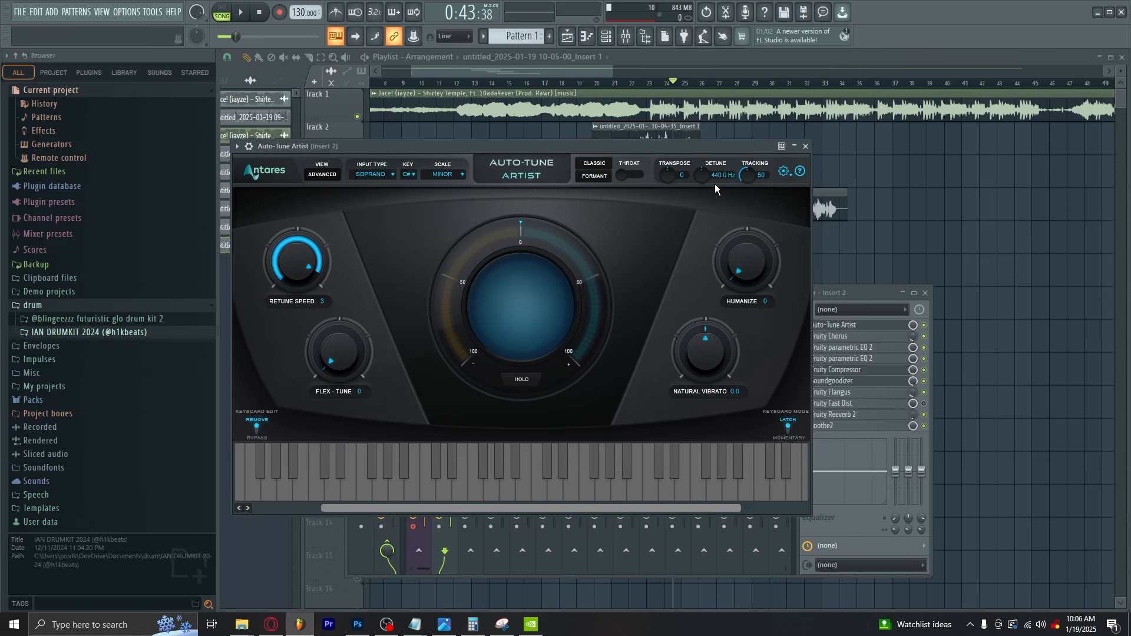
pyautogui.scroll(1, 307, 260)
# Switch off every Insert 2 effect except Auto-Tune Artist and play the vocals back from about 0:36
pyautogui.moveTo(924, 426); pyautogui.dragTo(923, 335)
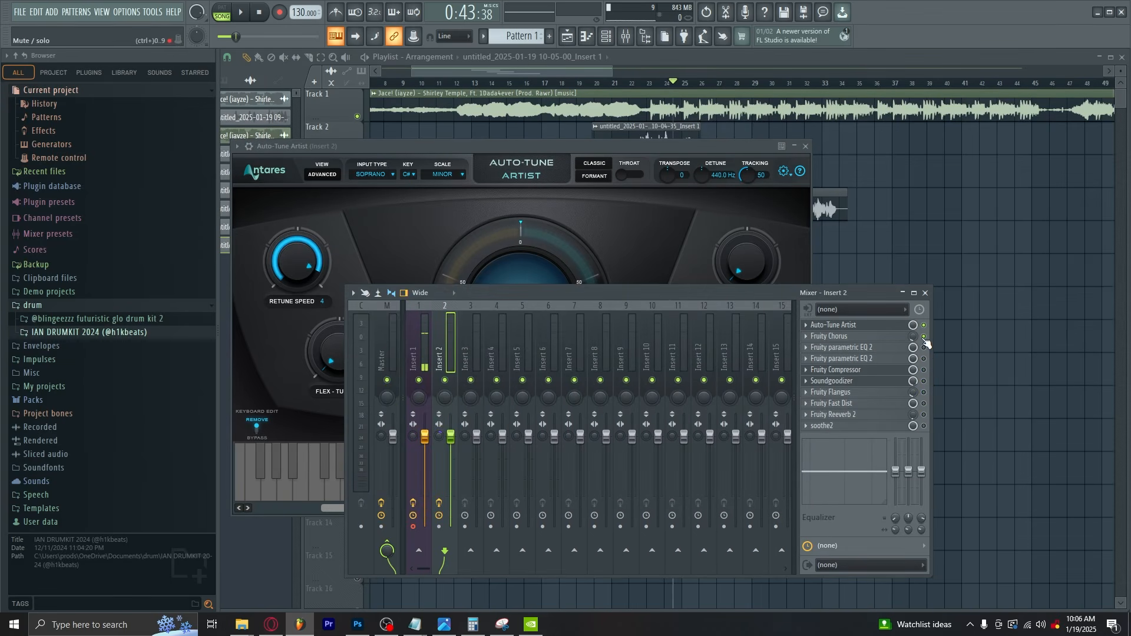
pyautogui.click(607, 84)
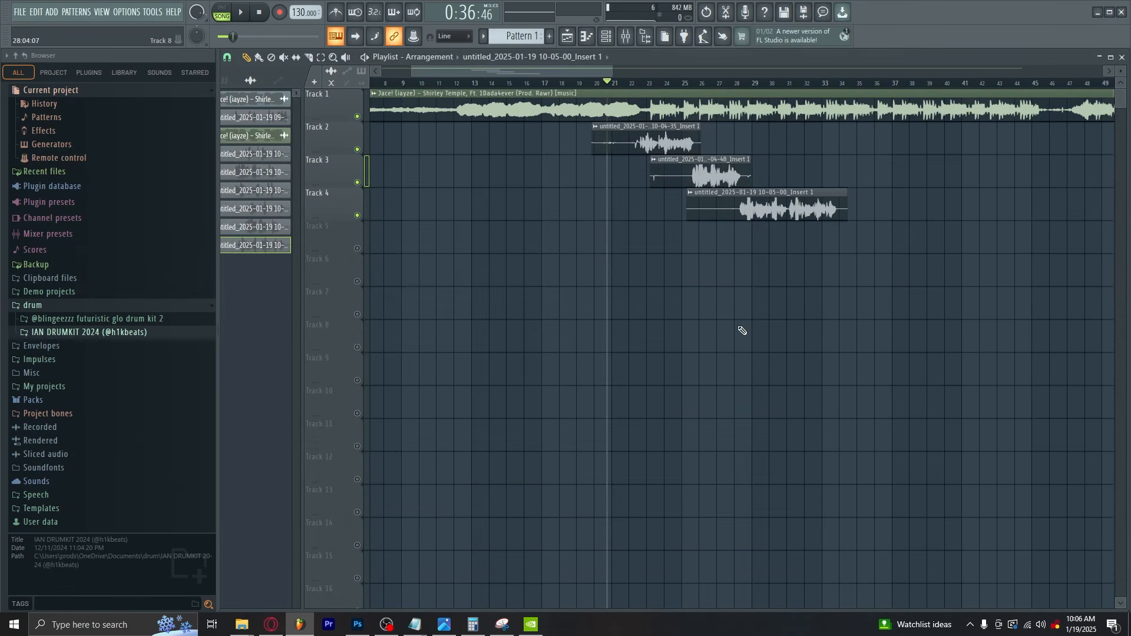
pyautogui.press('space')
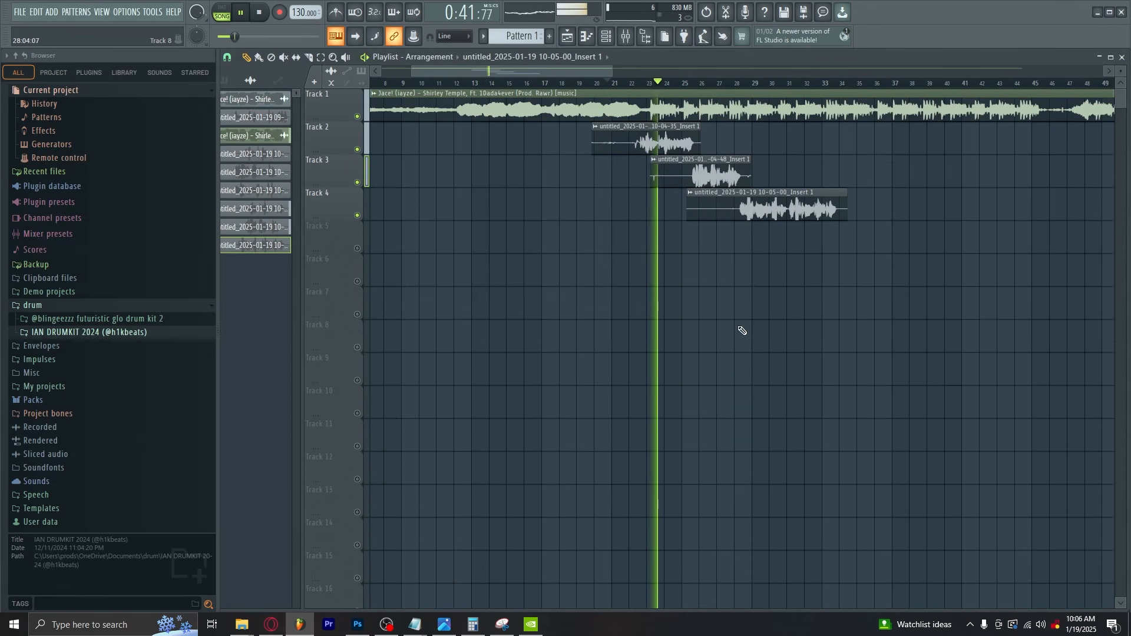
pyautogui.click(628, 39)
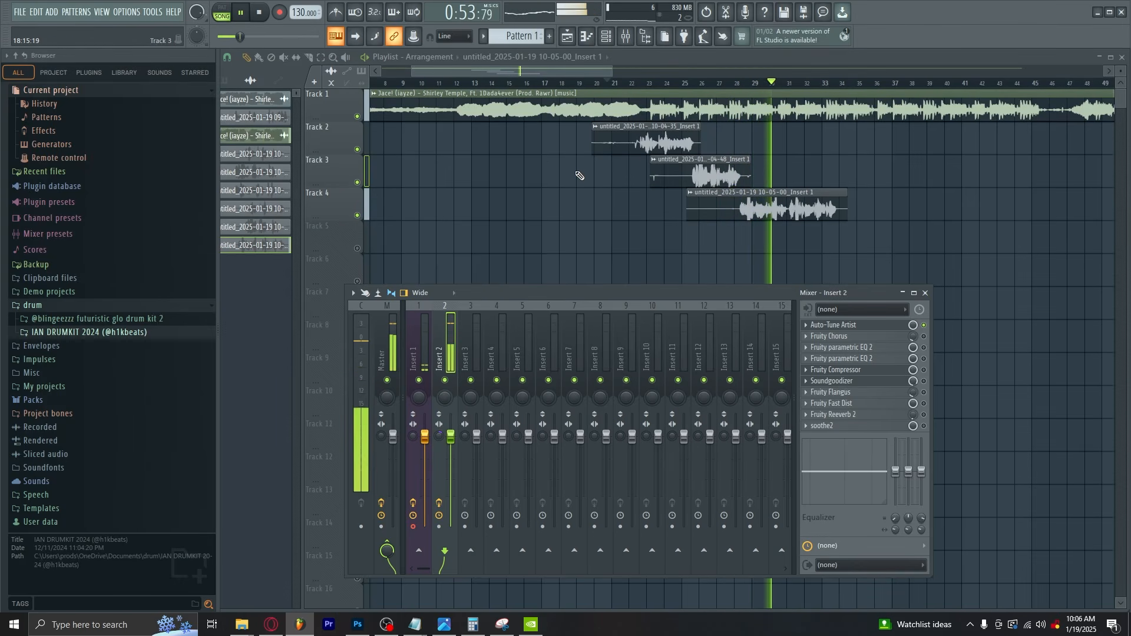
pyautogui.press('space')
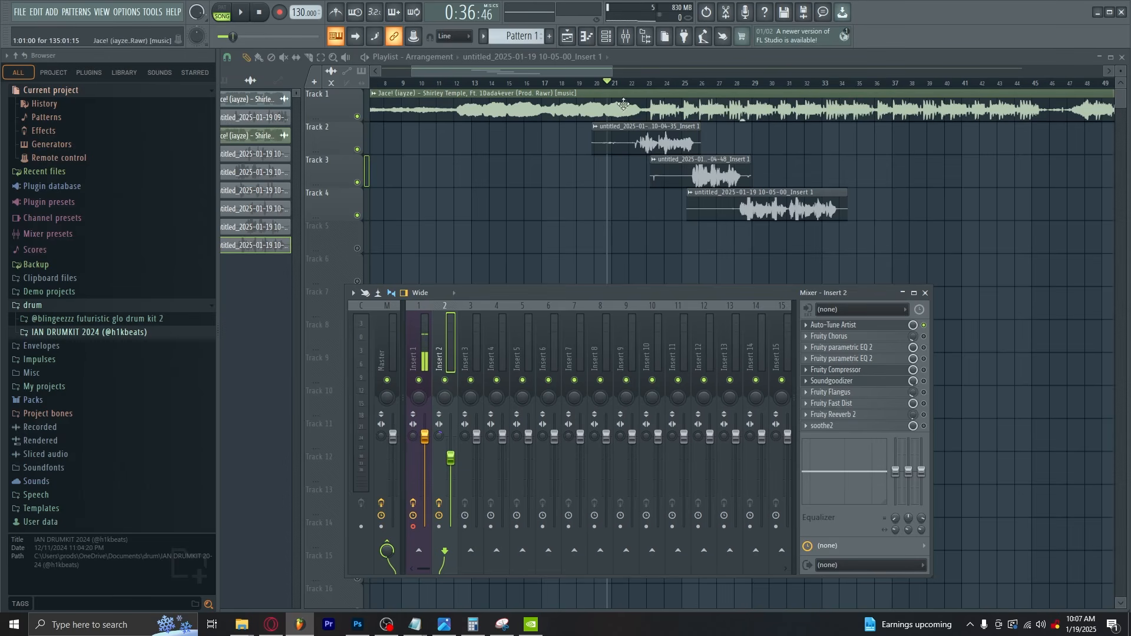
# Lower the Insert 2 volume fader slightly so the vocals sit lower against the beat
pyautogui.click(925, 293)
pyautogui.moveTo(611, 72); pyautogui.dragTo(502, 73)
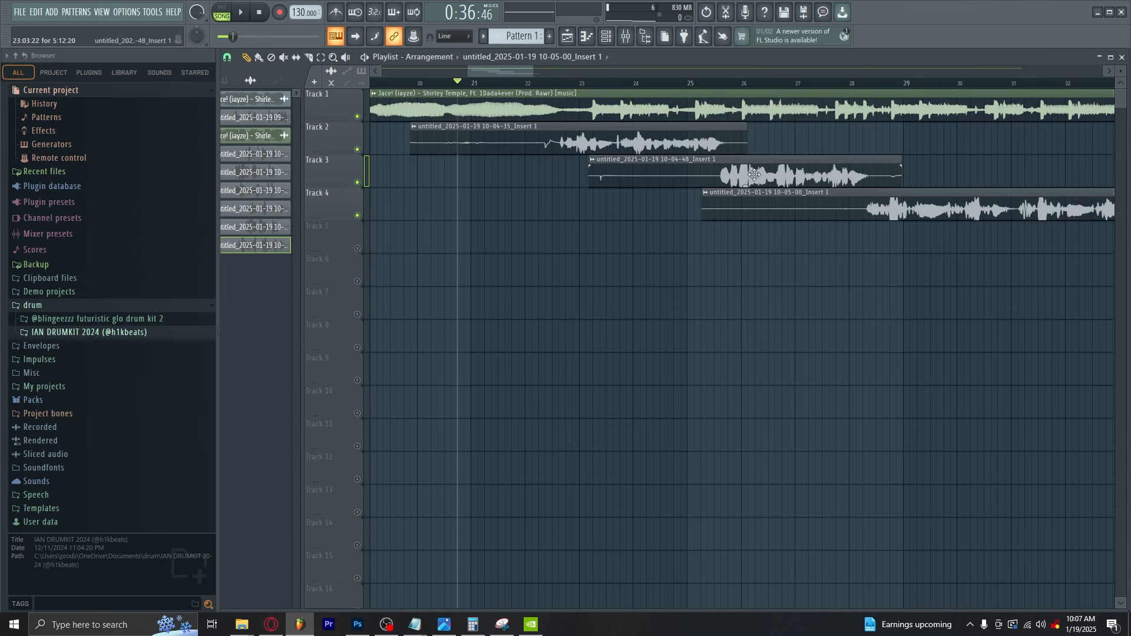
pyautogui.click(627, 37)
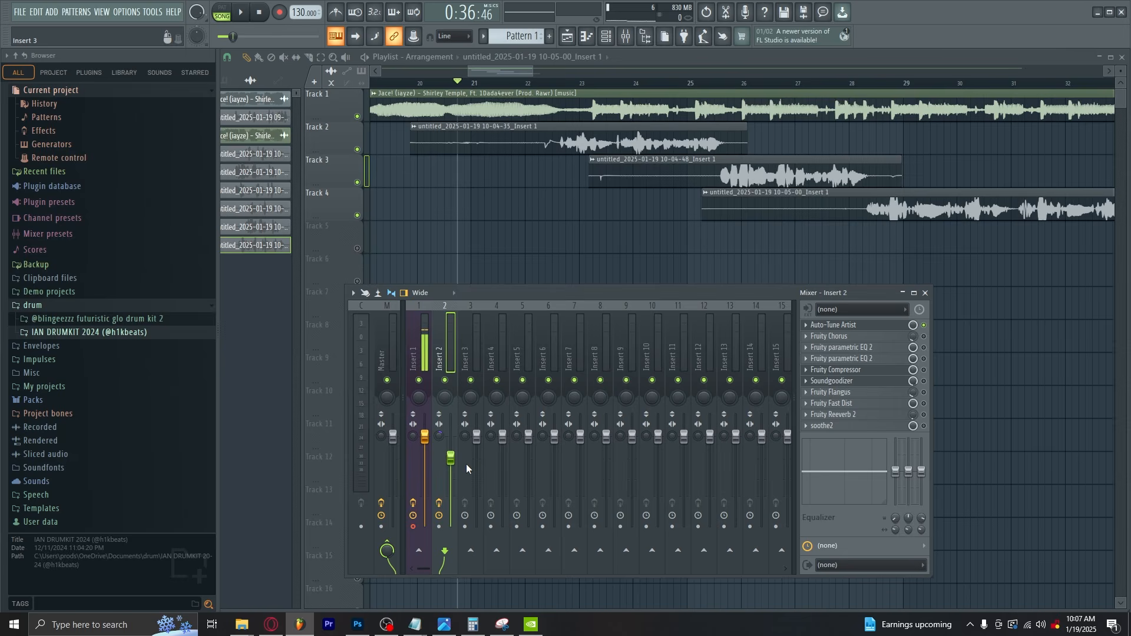
pyautogui.moveTo(451, 458)
pyautogui.mouseDown()
pyautogui.moveTo(451, 437)
pyautogui.moveTo(450, 463)
pyautogui.mouseUp()
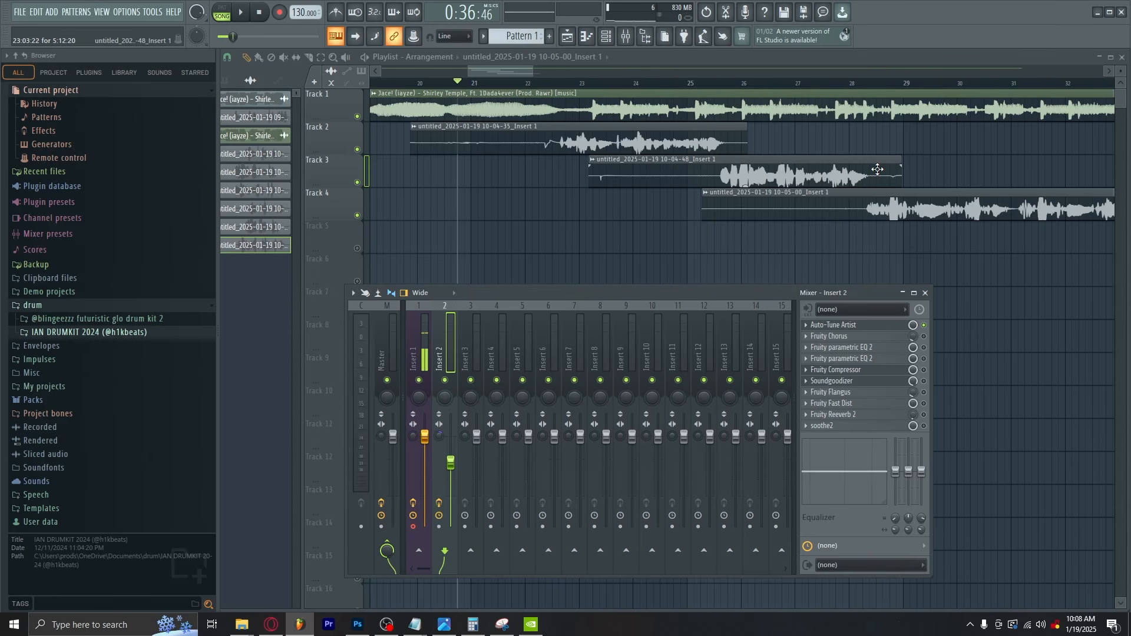
# Review the threshold, ratio, gain, attack and release settings of Fruity Compressor on Insert 2
pyautogui.click(865, 371)
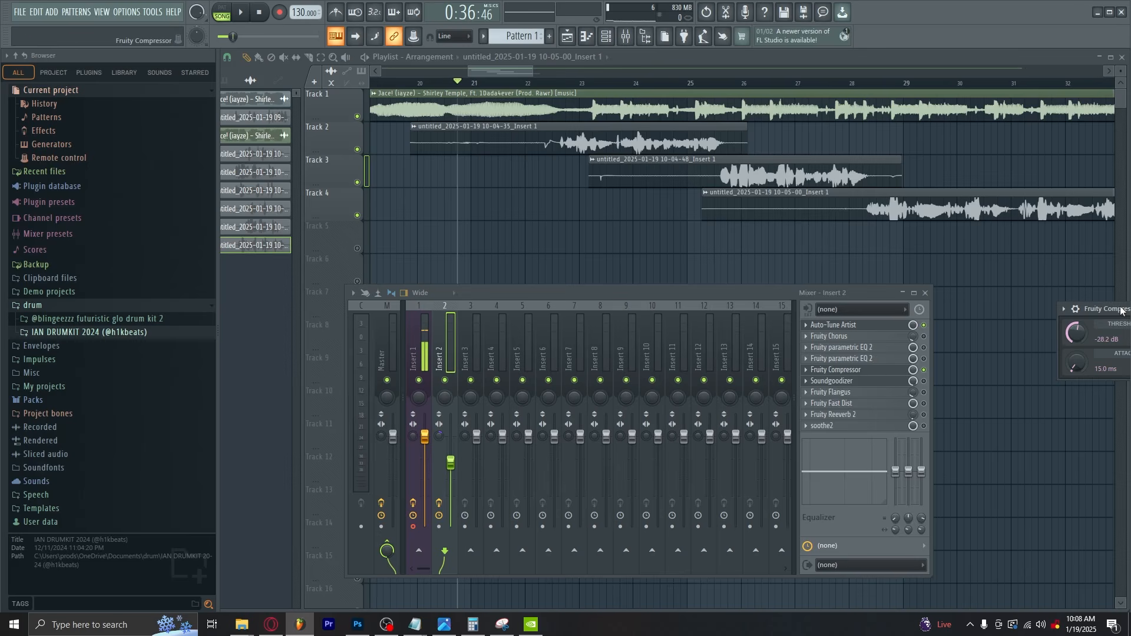
pyautogui.moveTo(1118, 307); pyautogui.dragTo(351, 247)
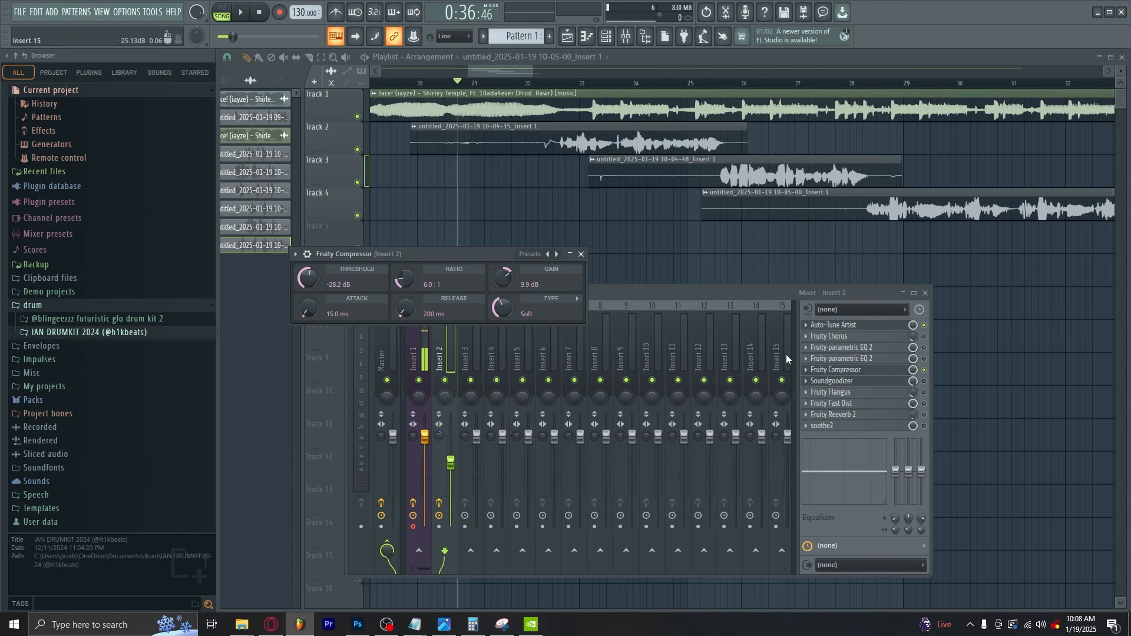
pyautogui.click(582, 254)
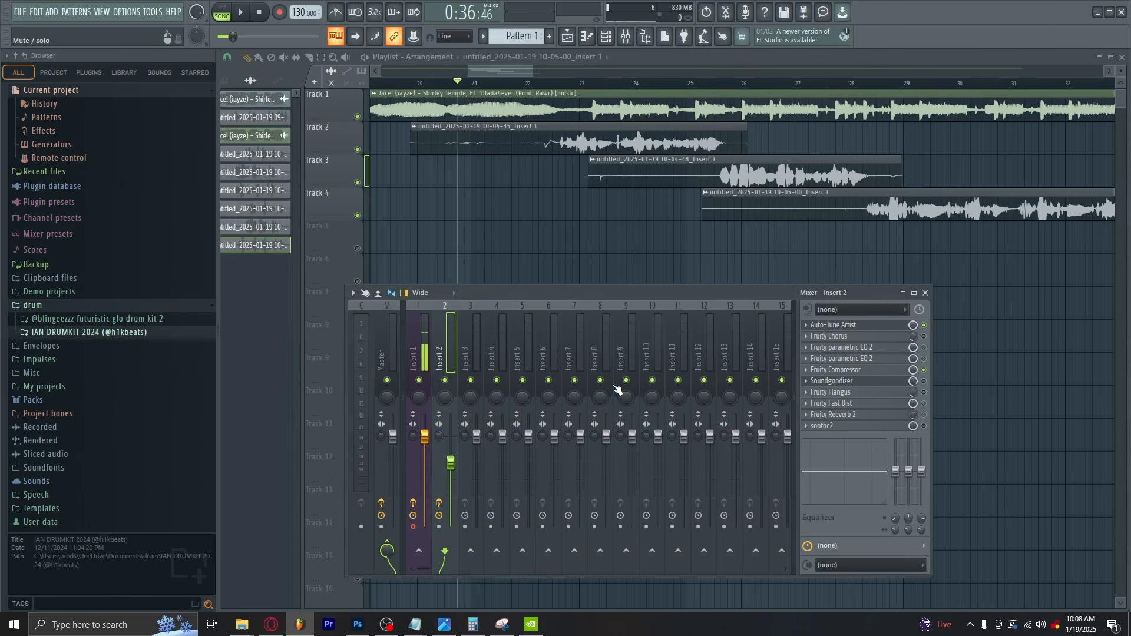
# Play the compressed vocals, and set Fruity Compressor's threshold to -22.0 dB and gain to 10.8 dB
pyautogui.press('space')
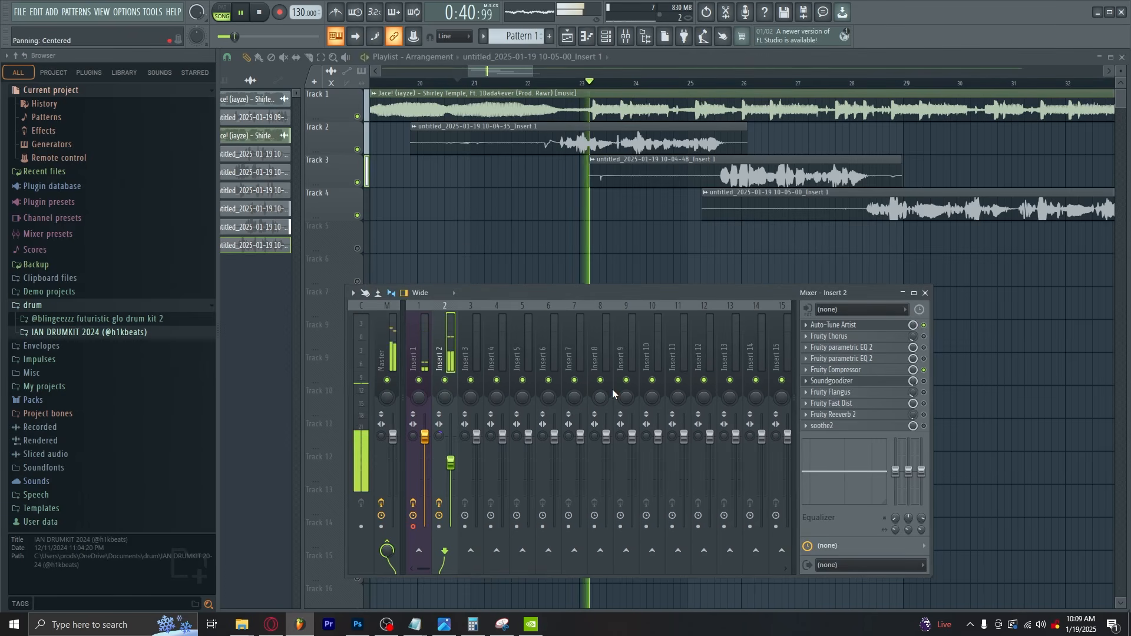
pyautogui.press('space')
pyautogui.click(856, 371)
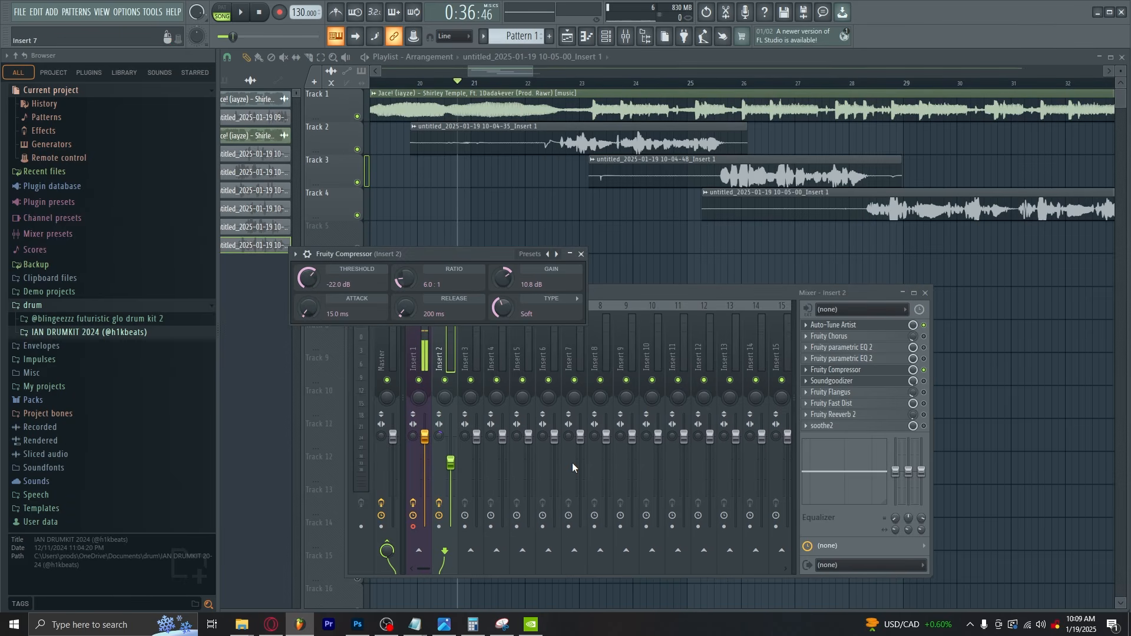
pyautogui.click(856, 370)
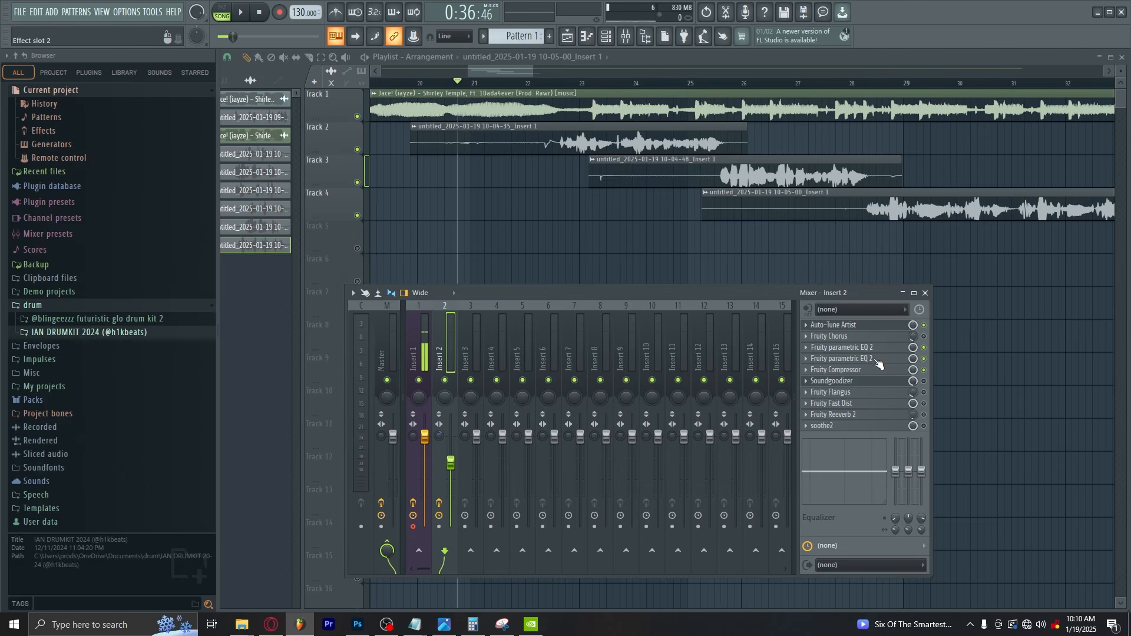
# Switch the remaining Insert 2 effects back on and lower band 1 slightly in Fruity parametric EQ 2
pyautogui.click(924, 337)
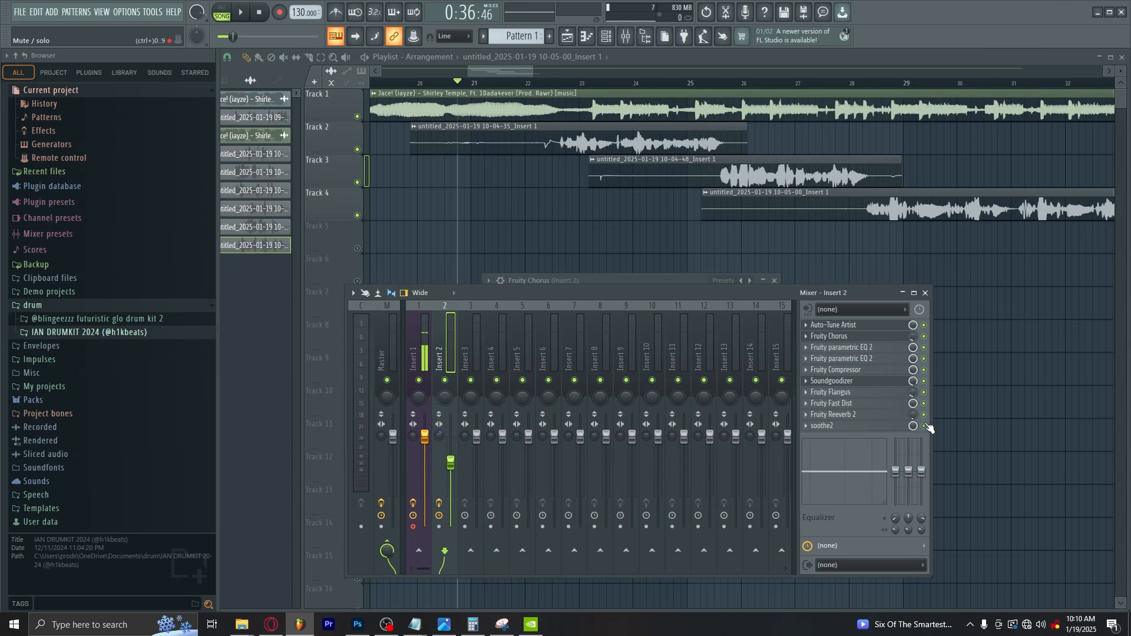
pyautogui.click(850, 355)
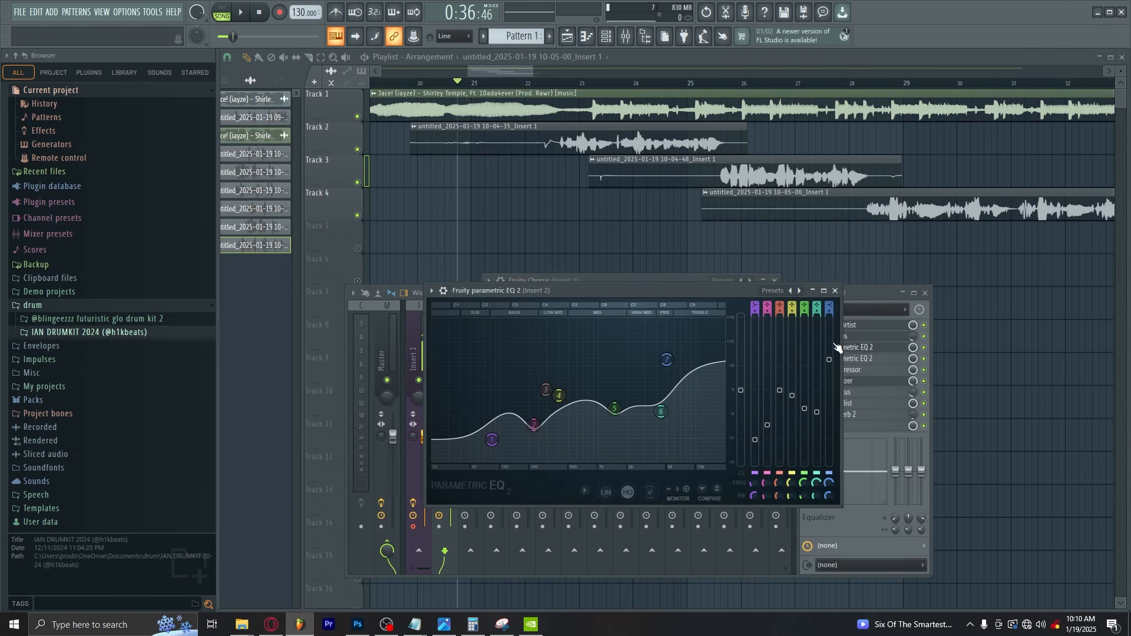
pyautogui.click(773, 281)
pyautogui.moveTo(594, 290); pyautogui.dragTo(571, 189)
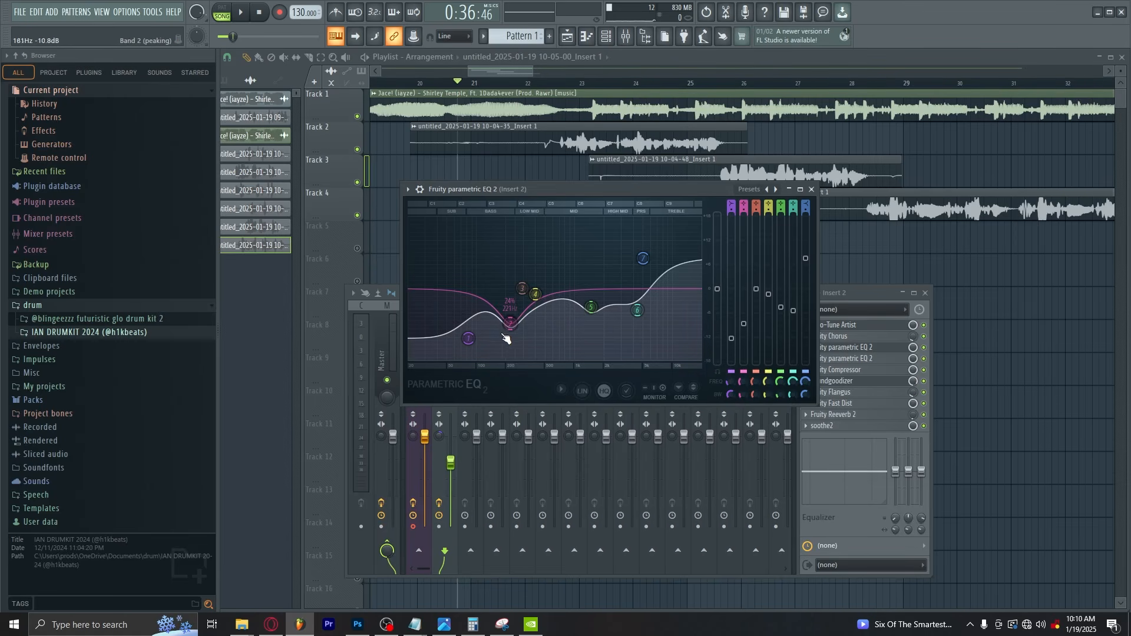
pyautogui.moveTo(466, 340); pyautogui.dragTo(466, 349)
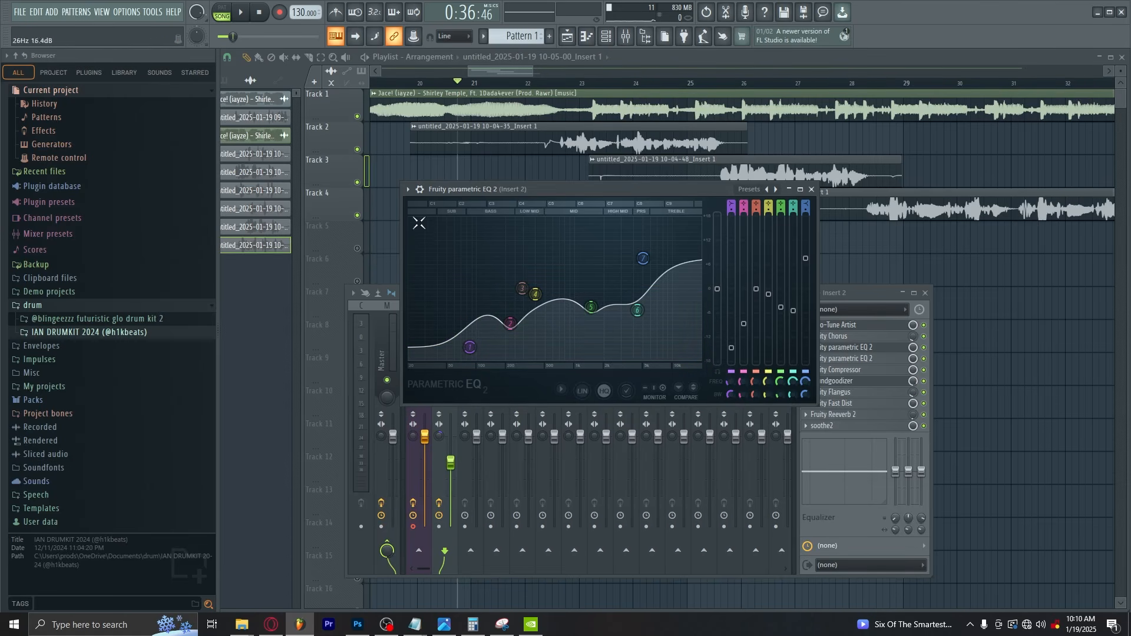
# Fine-tune band 2 in the first Fruity parametric EQ 2 on Insert 2 and review the band curve of the second one
pyautogui.moveTo(512, 316); pyautogui.dragTo(513, 325)
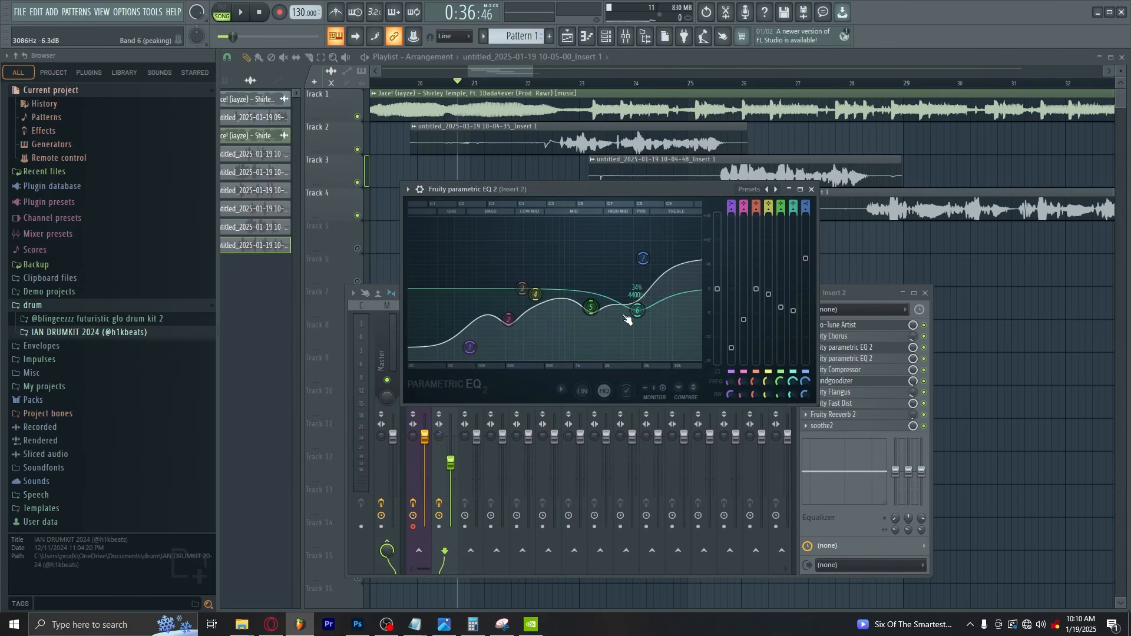
pyautogui.click(811, 189)
pyautogui.click(843, 358)
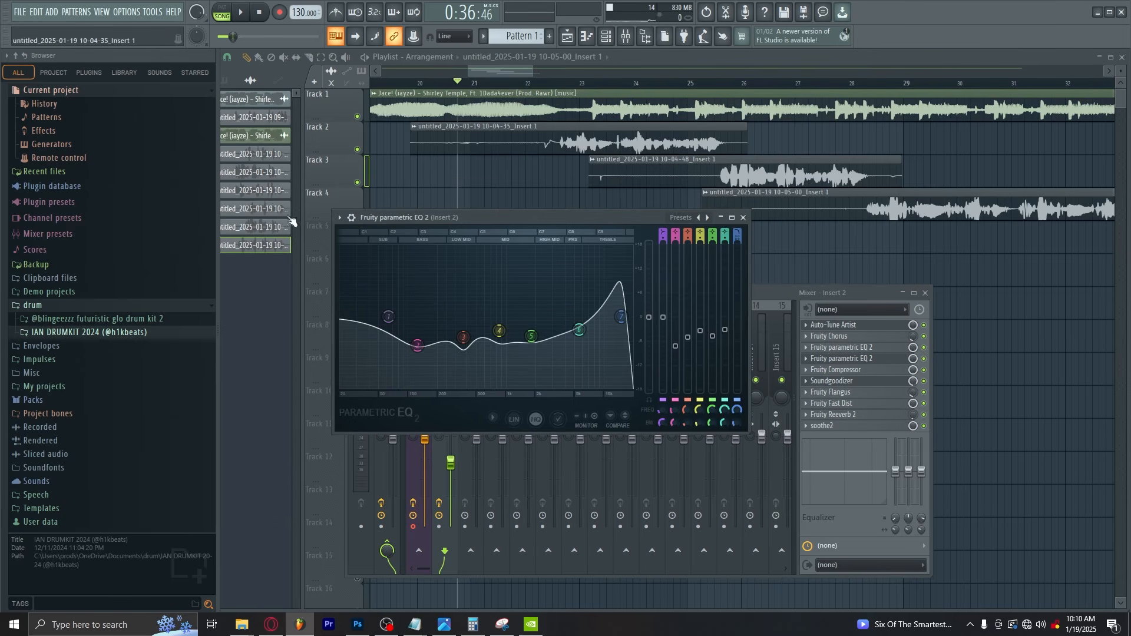
pyautogui.click(743, 217)
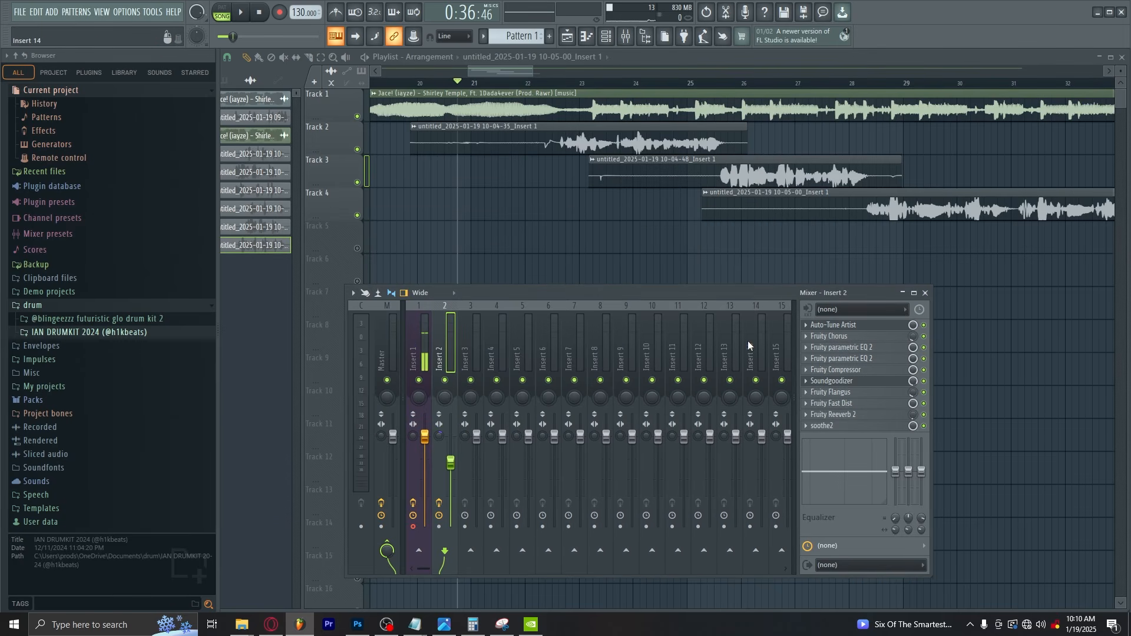
pyautogui.click(844, 358)
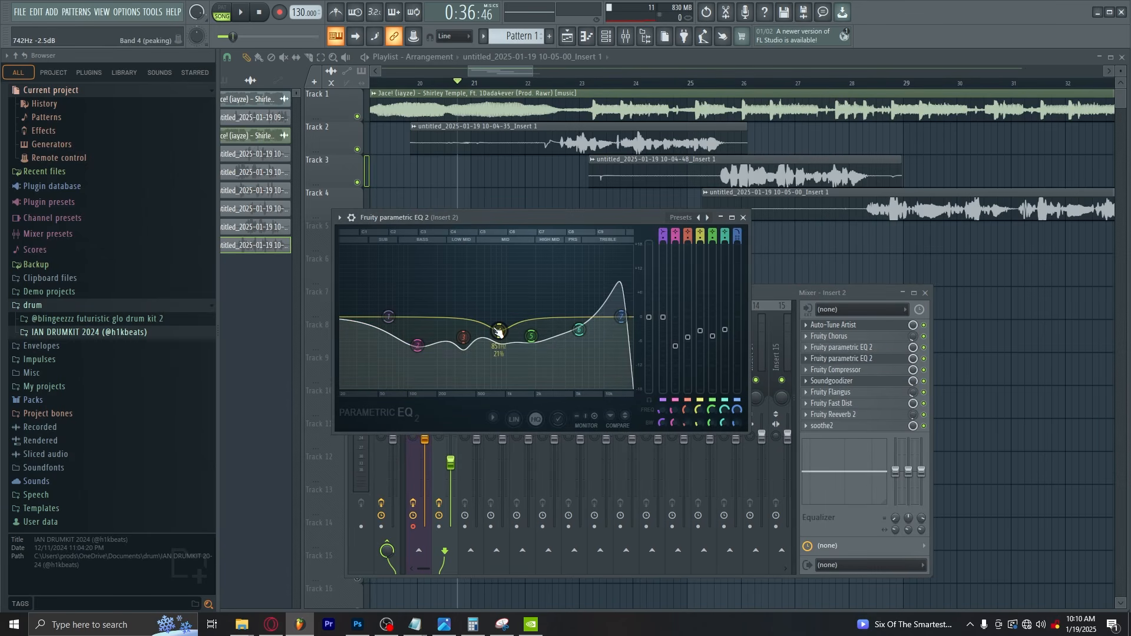
pyautogui.click(743, 217)
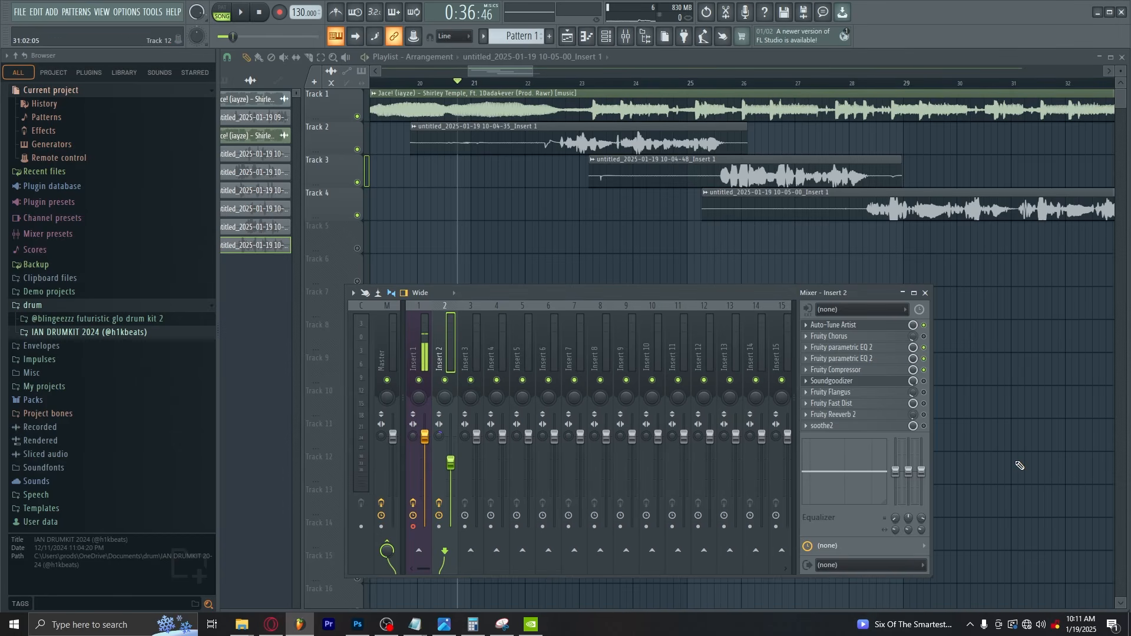
# Play the processed vocals over the beat and raise the Insert 2 volume fader slightly
pyautogui.press('space')
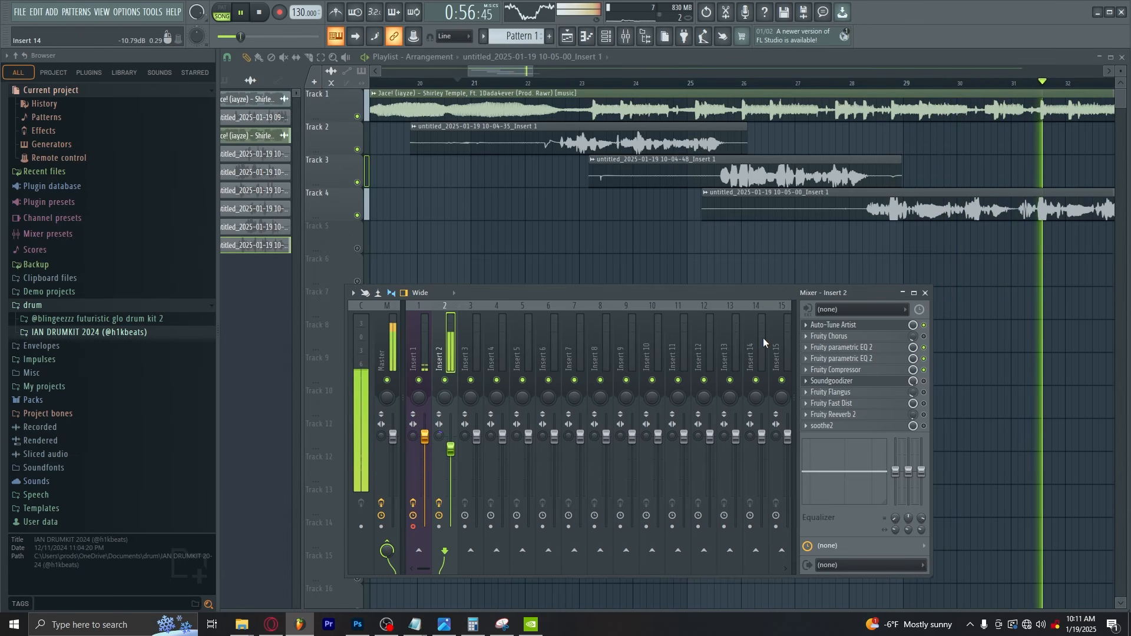
pyautogui.press('space')
# Locate the mixer track of the beat clip on Track 1 and load Fruity Parametric EQ 2 on it, Insert 5
pyautogui.doubleClick(475, 95)
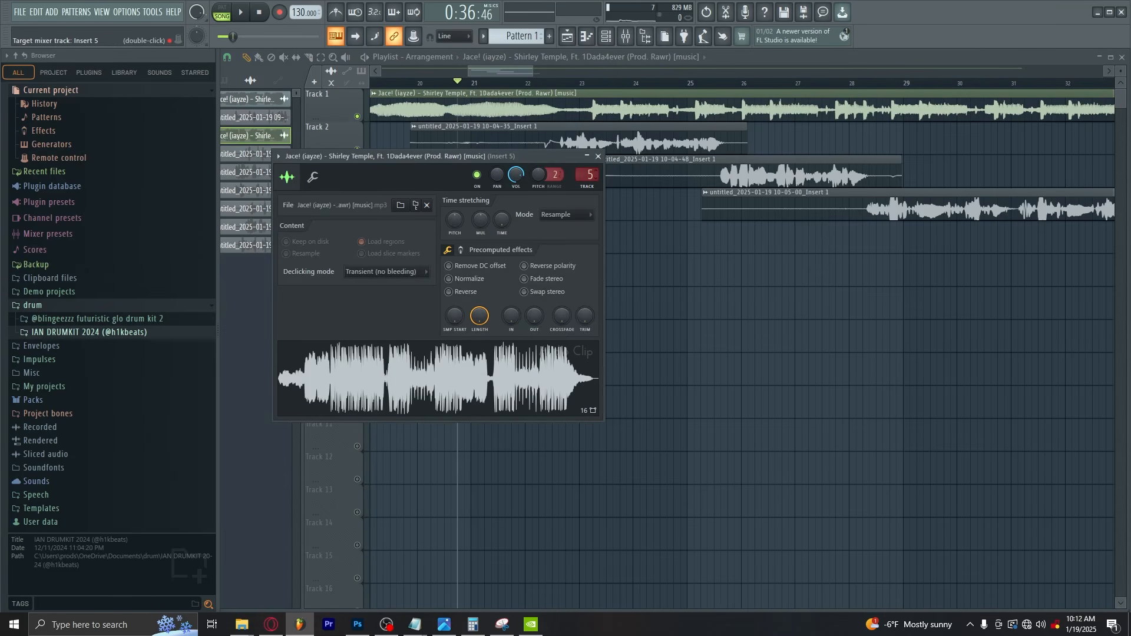
pyautogui.doubleClick(587, 175)
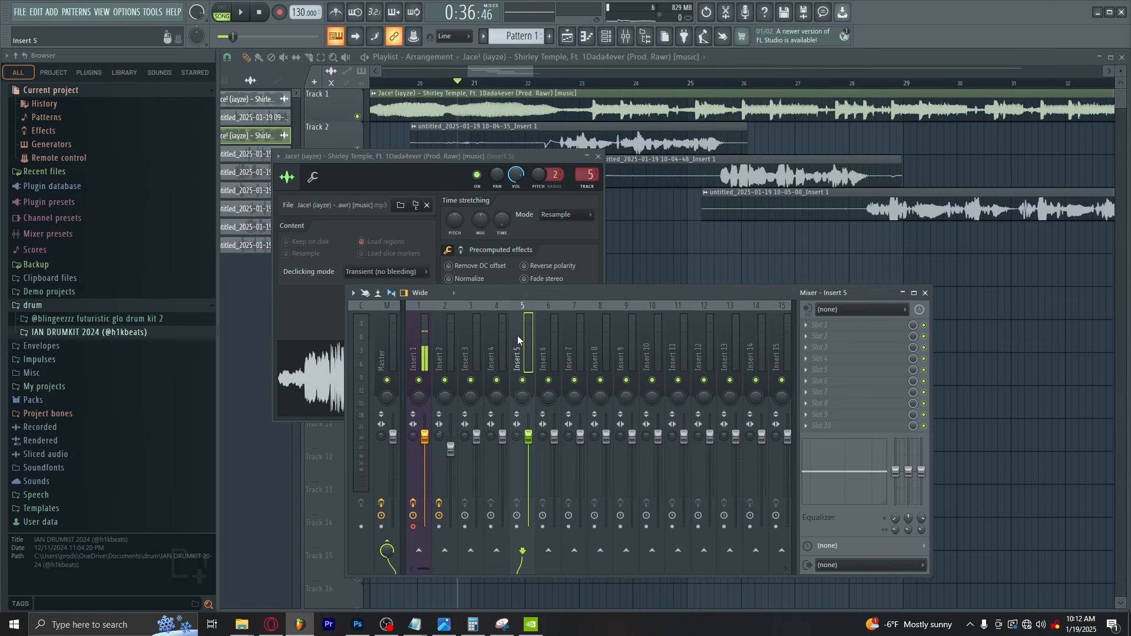
pyautogui.click(820, 325)
pyautogui.click(981, 27)
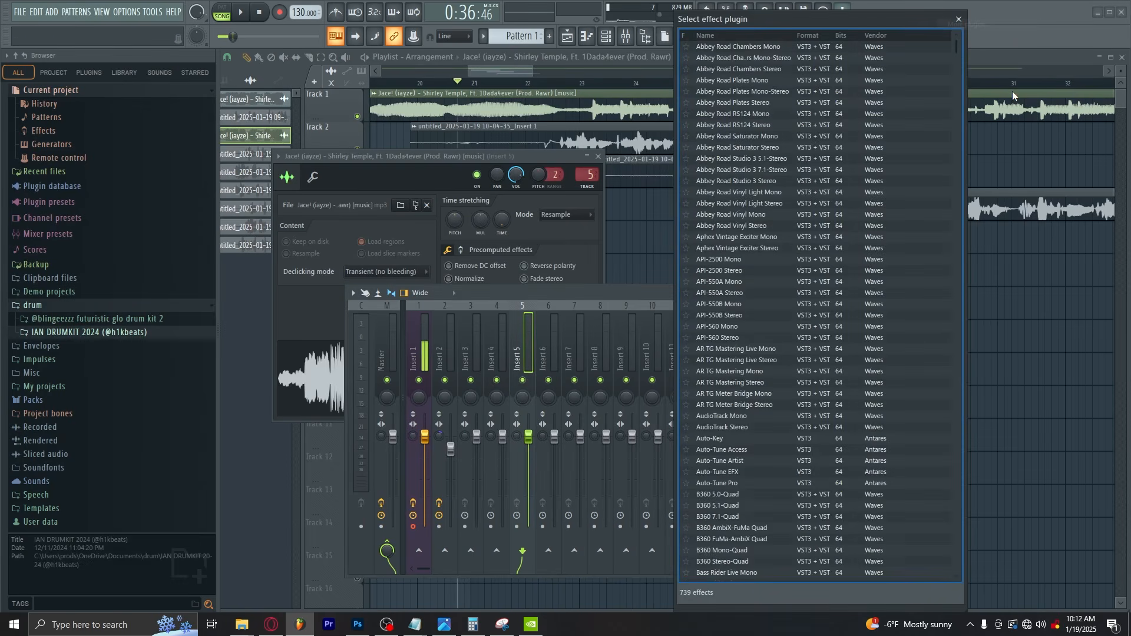
pyautogui.write('eq')
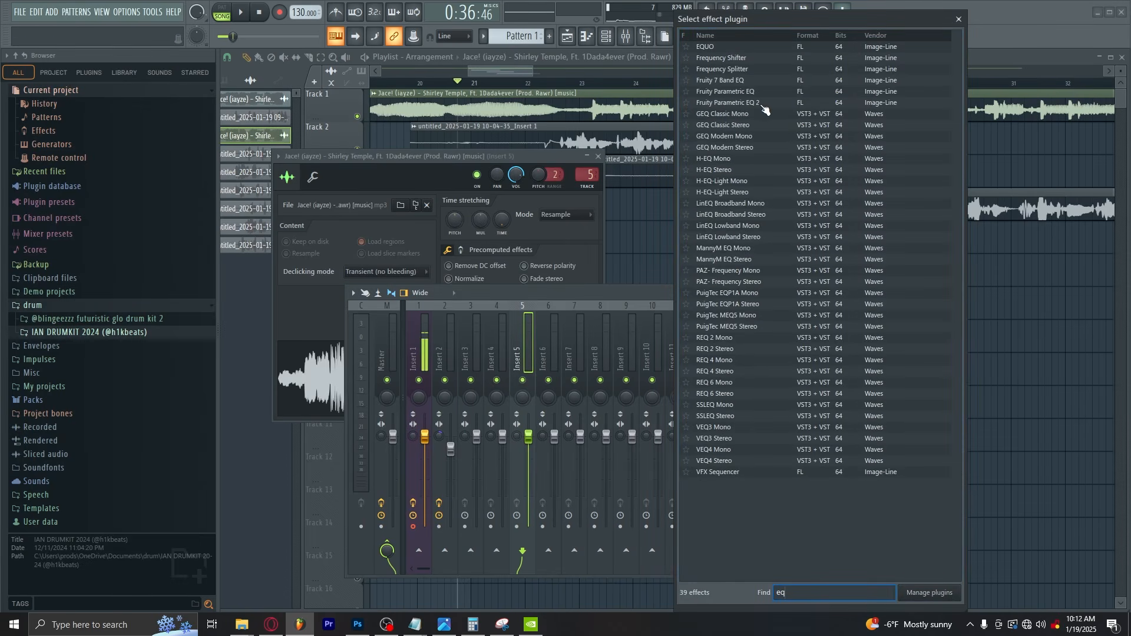
pyautogui.doubleClick(763, 105)
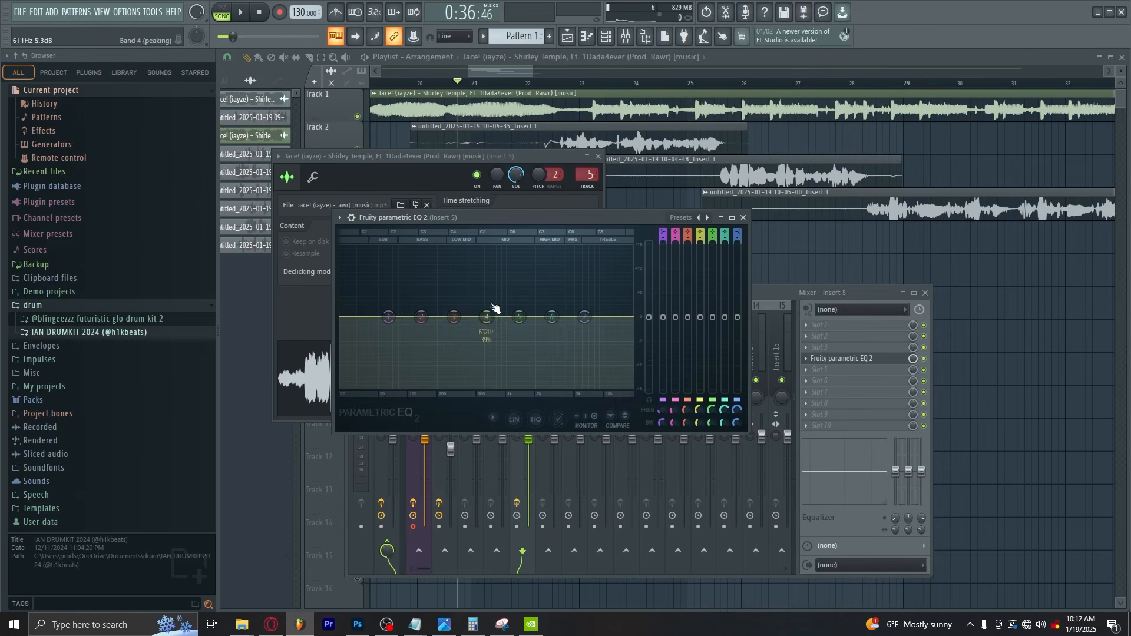
# Lower band 5 in the beat's Fruity parametric EQ 2 to carve a gentle dip, and close the open plugin windows
pyautogui.moveTo(518, 321)
pyautogui.mouseDown()
pyautogui.moveTo(504, 295)
pyautogui.moveTo(502, 328)
pyautogui.moveTo(530, 334)
pyautogui.mouseUp()
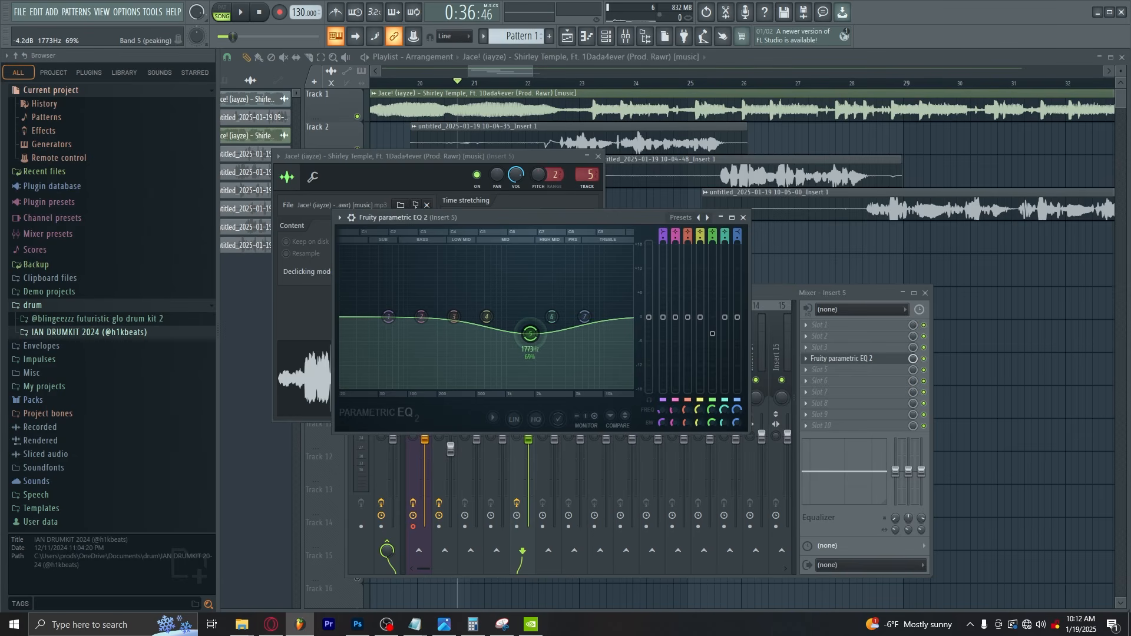
pyautogui.click(745, 219)
pyautogui.press('Escape')
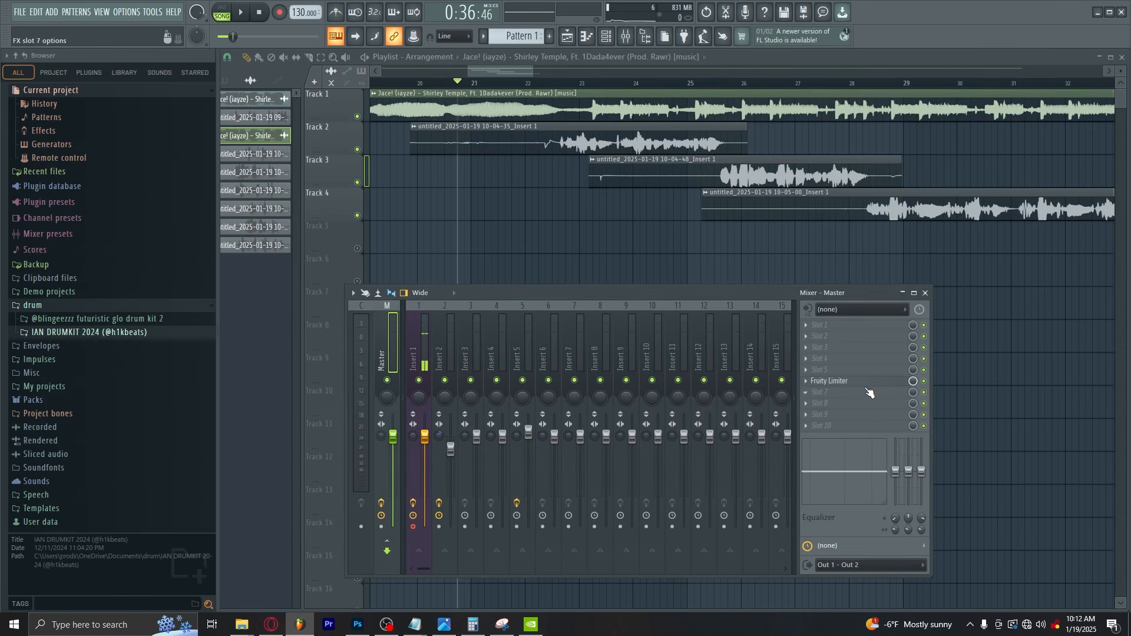
# Load Fruity Limiter in slot 6 and Fruity soft clipper in slot 7 of the Master track
pyautogui.click(854, 381)
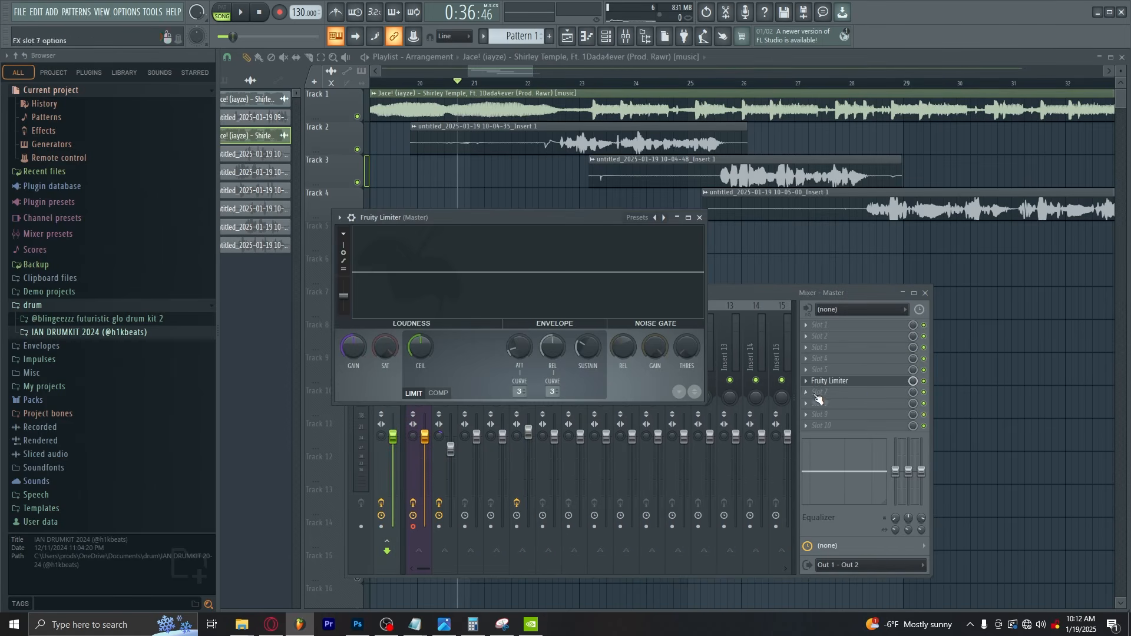
pyautogui.click(846, 376)
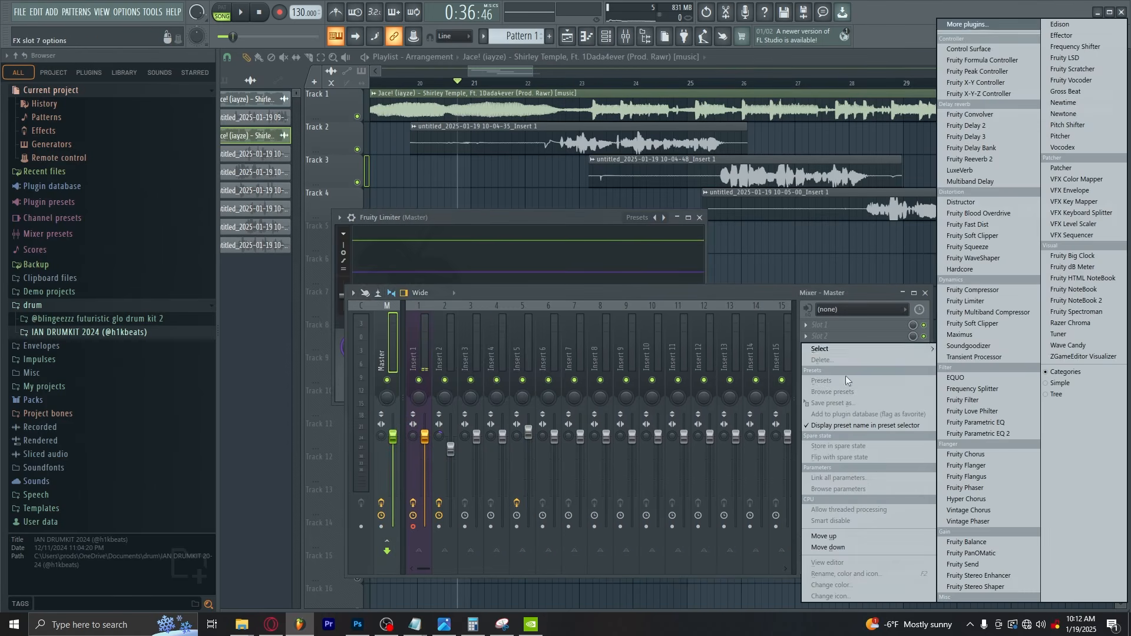
pyautogui.click(974, 25)
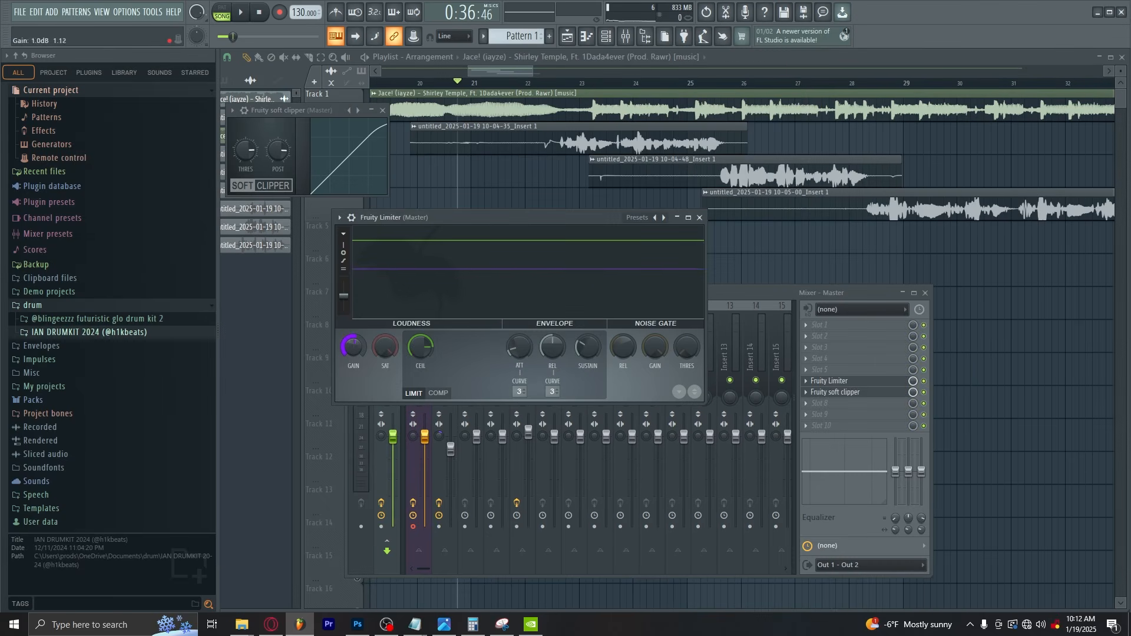
# Boost bands 1 and 7 slightly in the Master's Fruity parametric EQ 2, and return to the mixer
pyautogui.moveTo(404, 270); pyautogui.dragTo(343, 267)
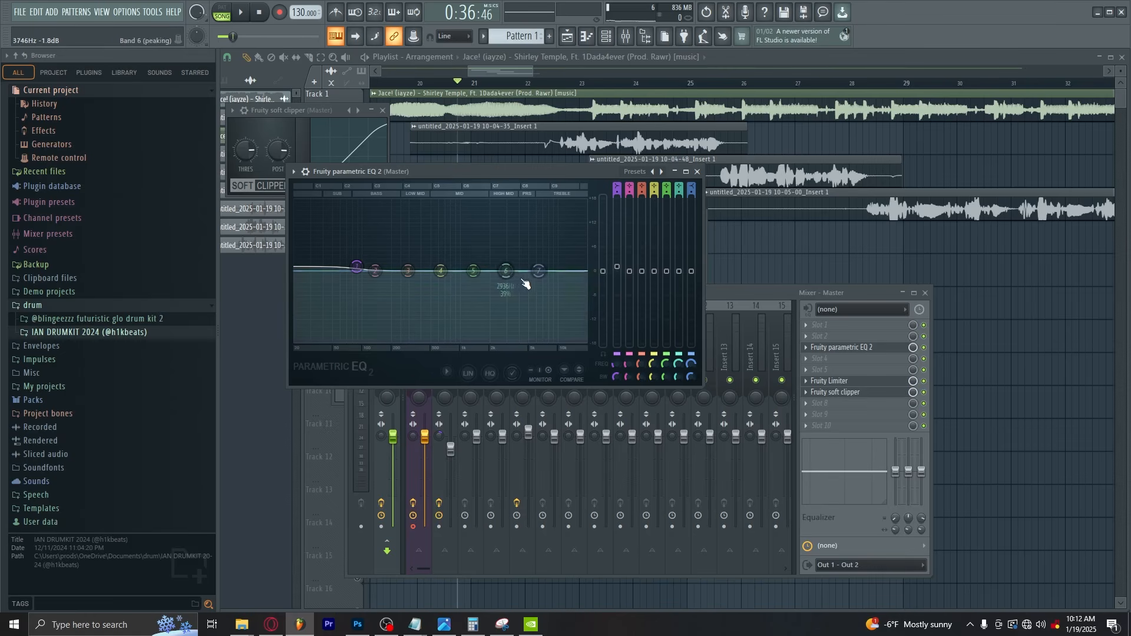
pyautogui.moveTo(538, 270); pyautogui.dragTo(538, 269)
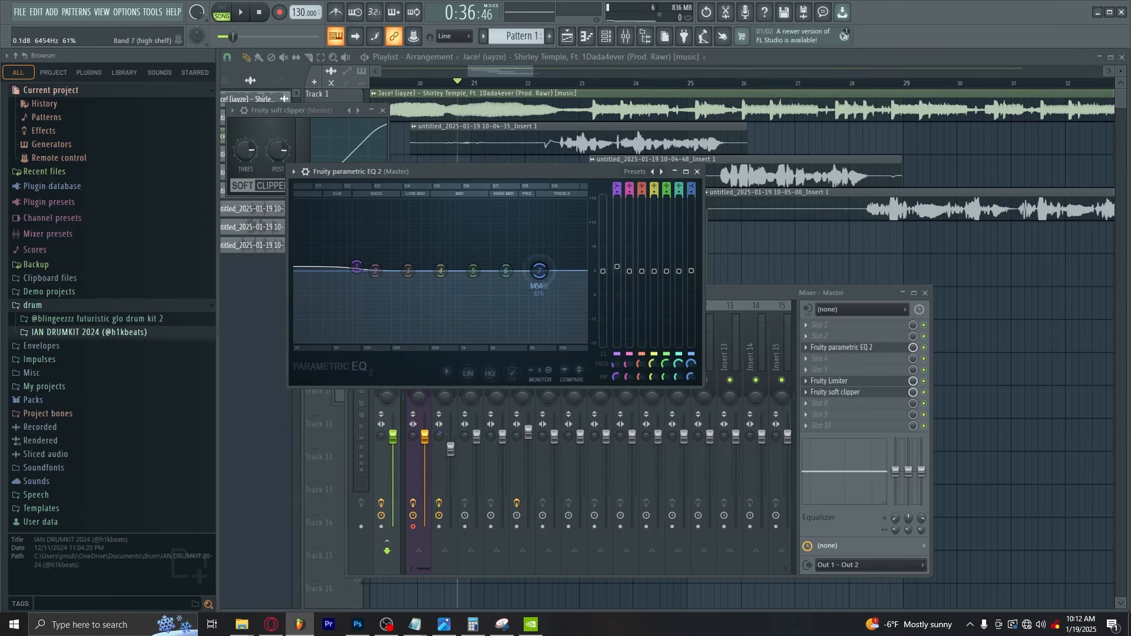
pyautogui.click(696, 172)
pyautogui.click(496, 221)
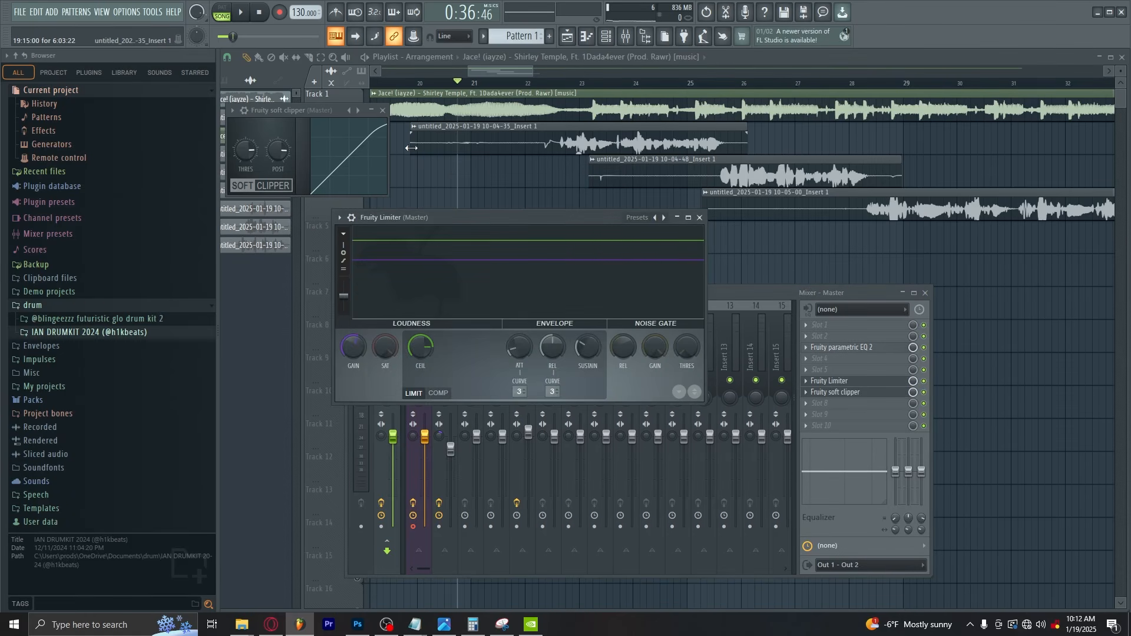
pyautogui.click(411, 465)
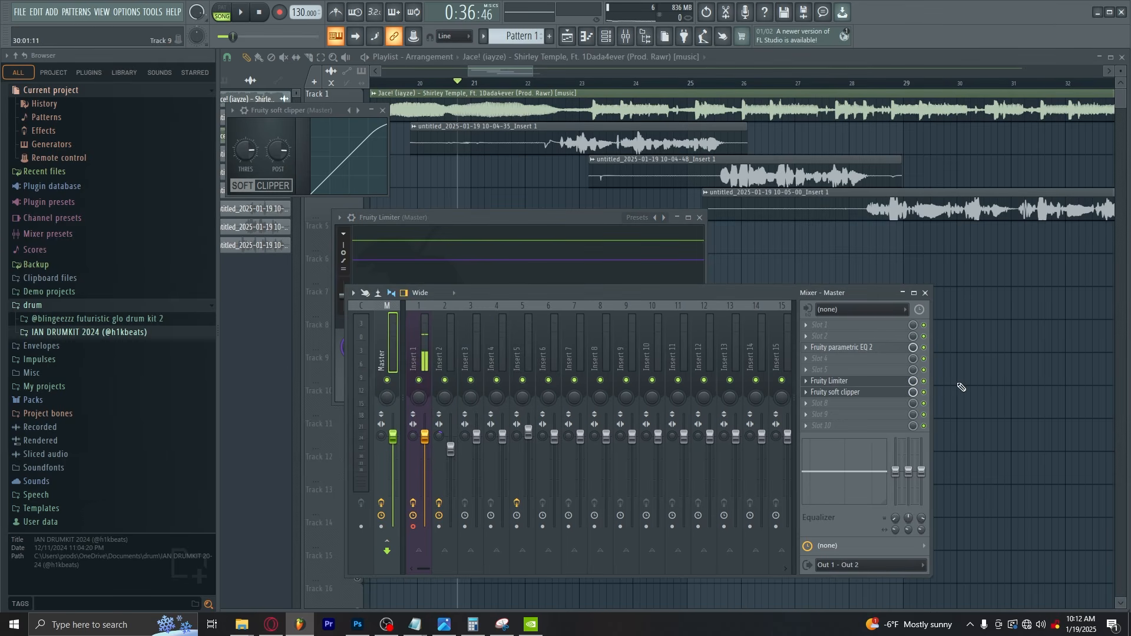
# Play the full mix from about bar 21 and follow it through the last vocal clip on Track 4
pyautogui.press('space')
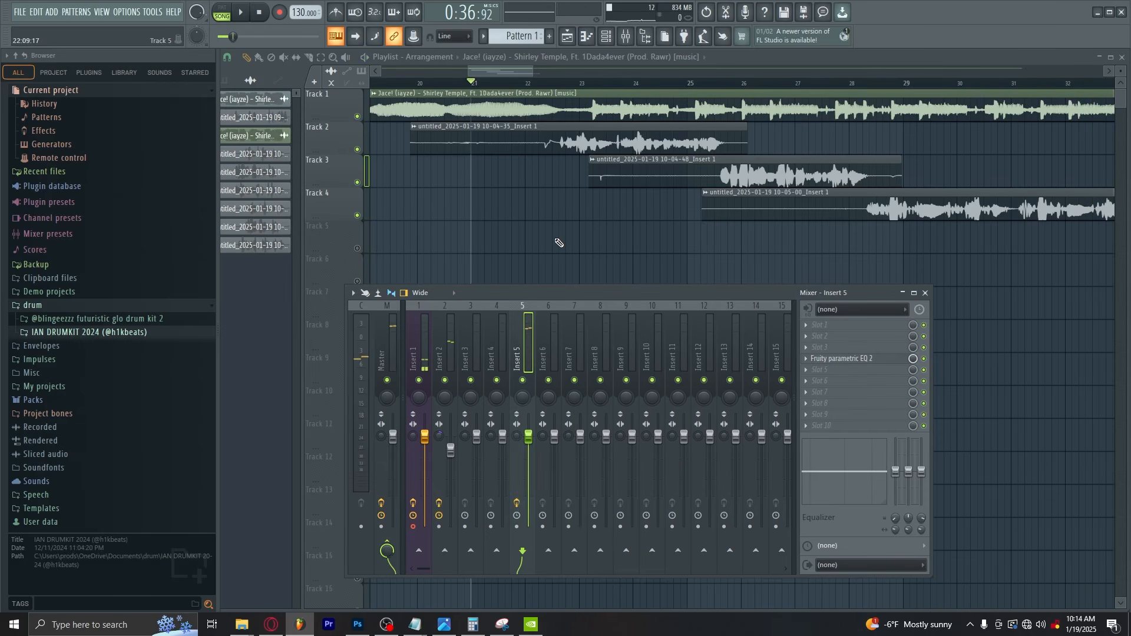
pyautogui.press('space')
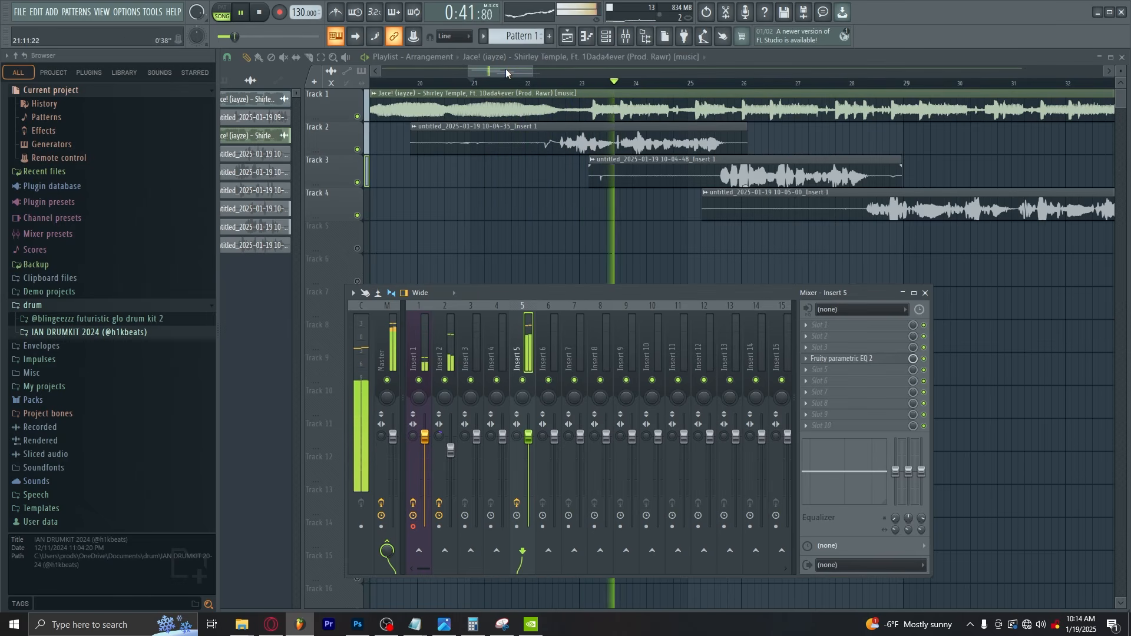
pyautogui.moveTo(506, 69); pyautogui.dragTo(547, 75)
pyautogui.moveTo(549, 73); pyautogui.dragTo(543, 73)
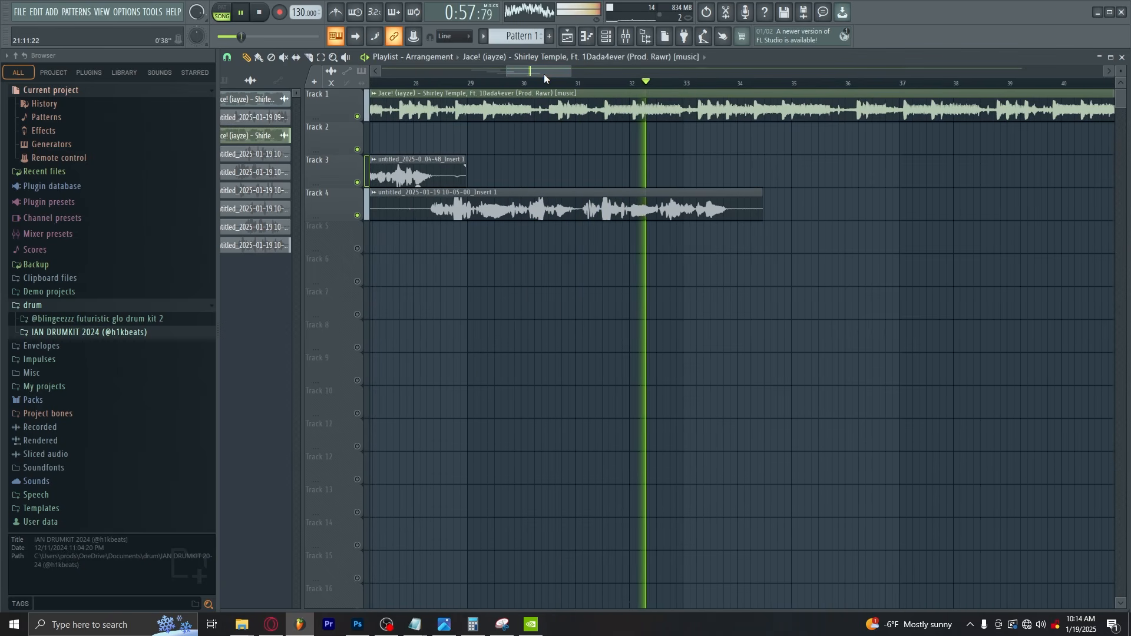